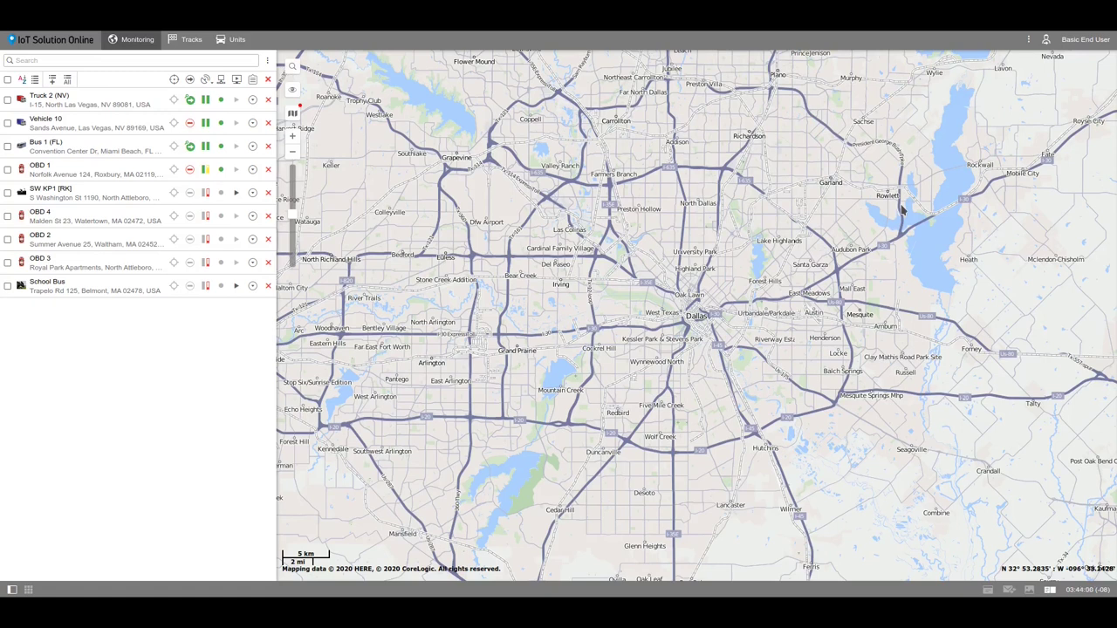
Open the Locator from the Basic End User account menu
{"action": "left_click", "coordinate": [1074, 43]}
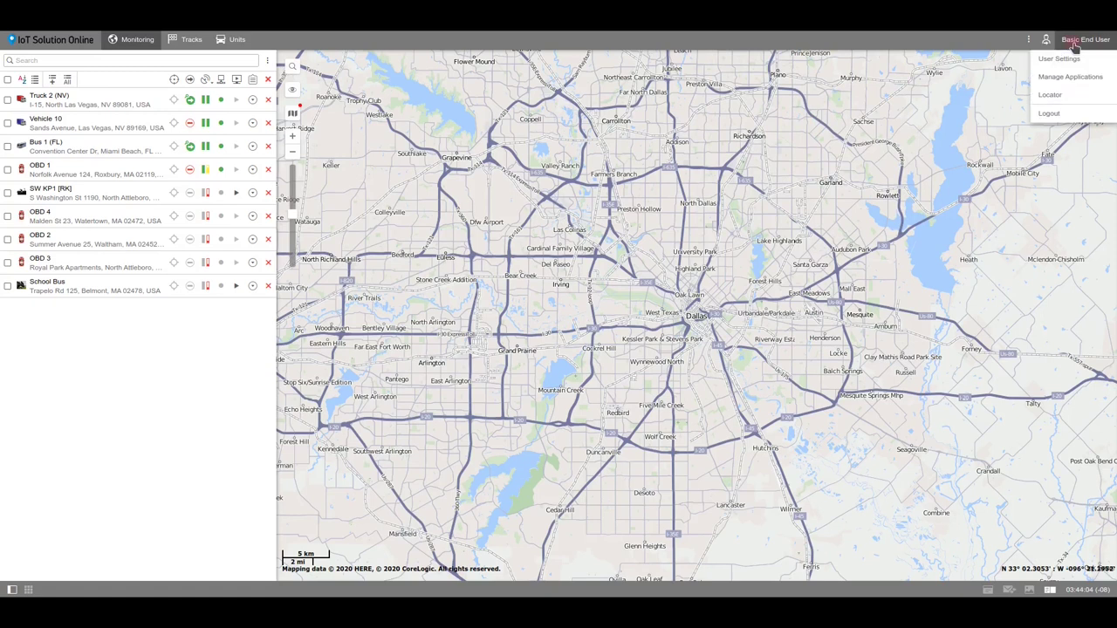
{"action": "left_click", "coordinate": [1064, 97]}
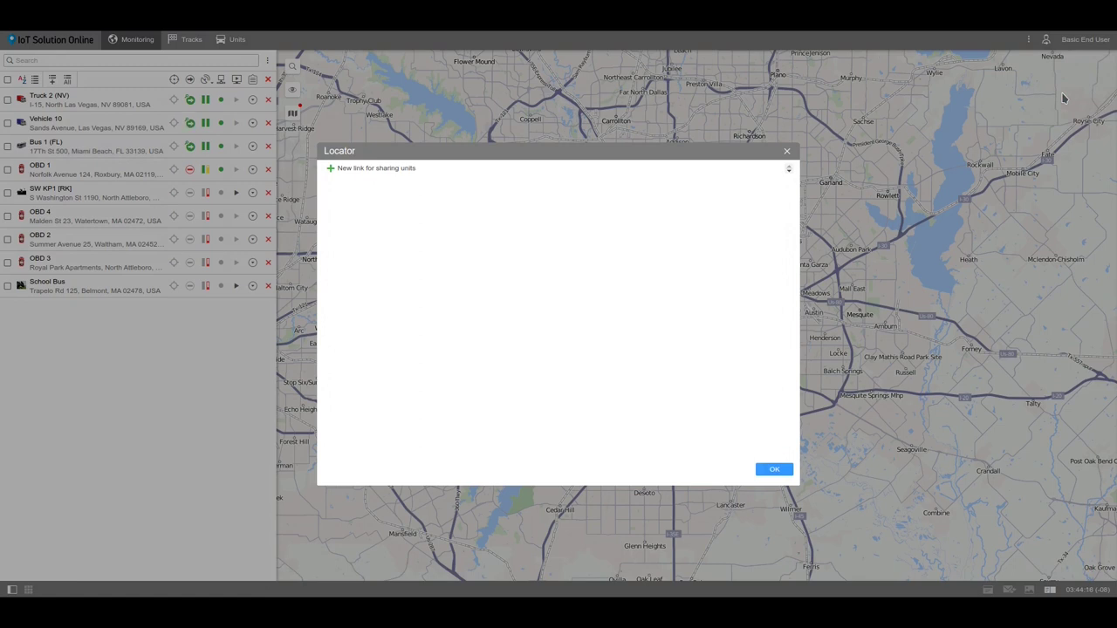
Start a new sharing link, try a February 14 activation date, then set activation to Now
{"action": "left_click", "coordinate": [392, 169]}
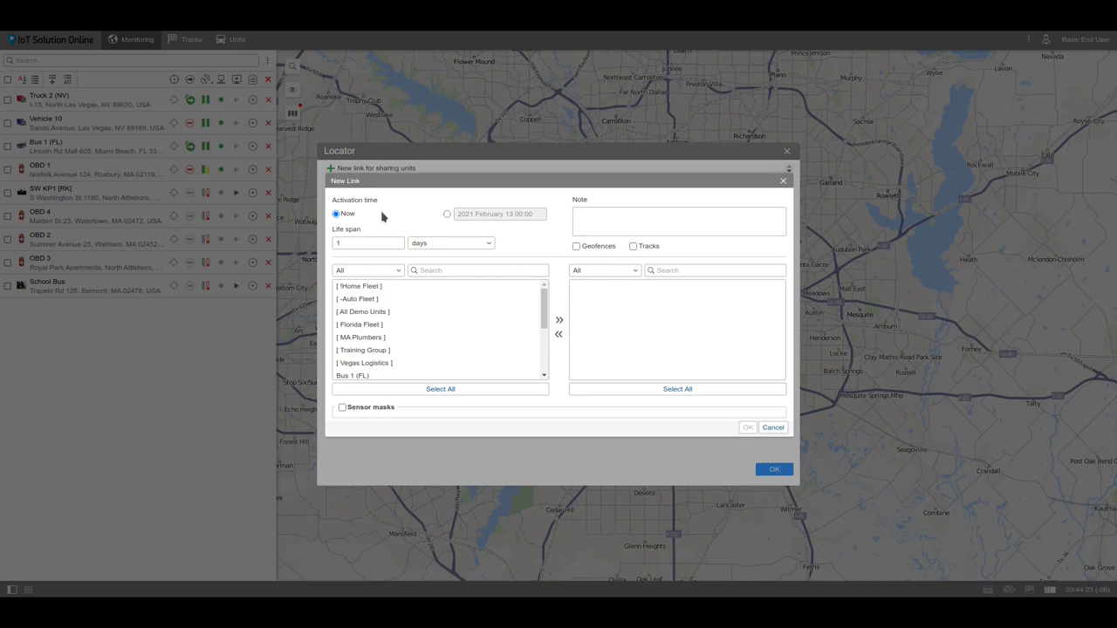
{"action": "left_click", "coordinate": [447, 214]}
{"action": "left_click", "coordinate": [491, 214]}
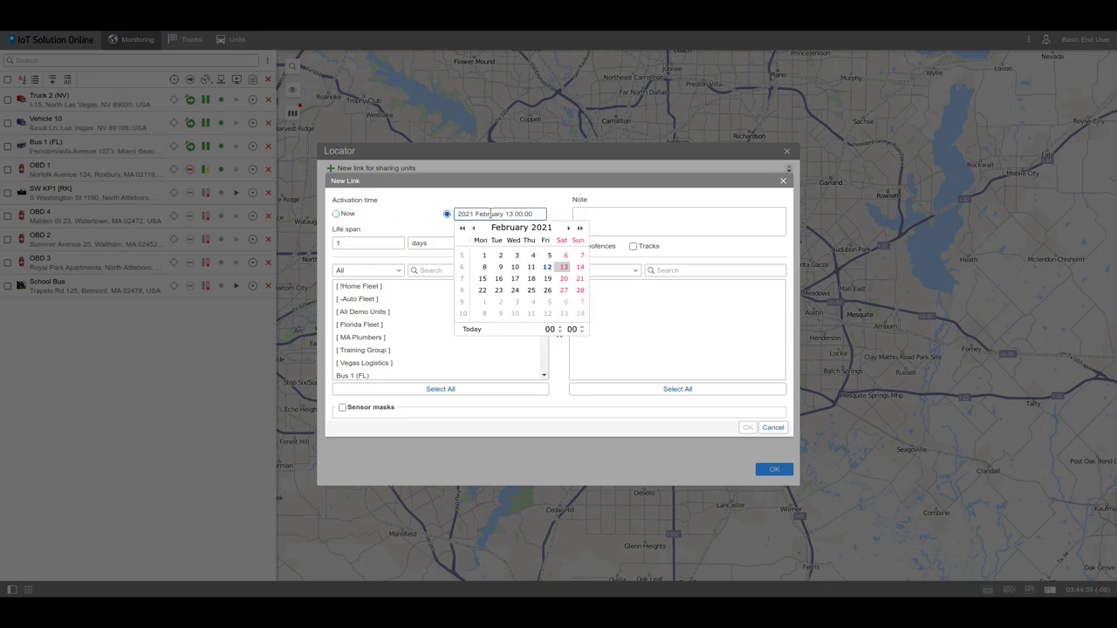
{"action": "left_click", "coordinate": [559, 327]}
{"action": "left_click", "coordinate": [560, 329]}
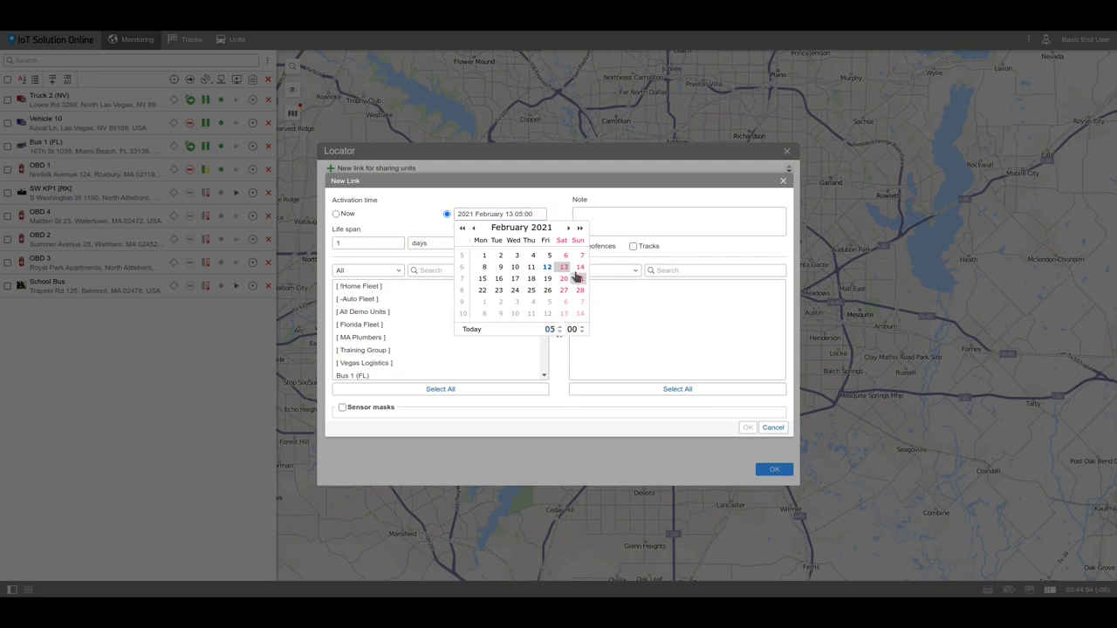
{"action": "left_click", "coordinate": [579, 267]}
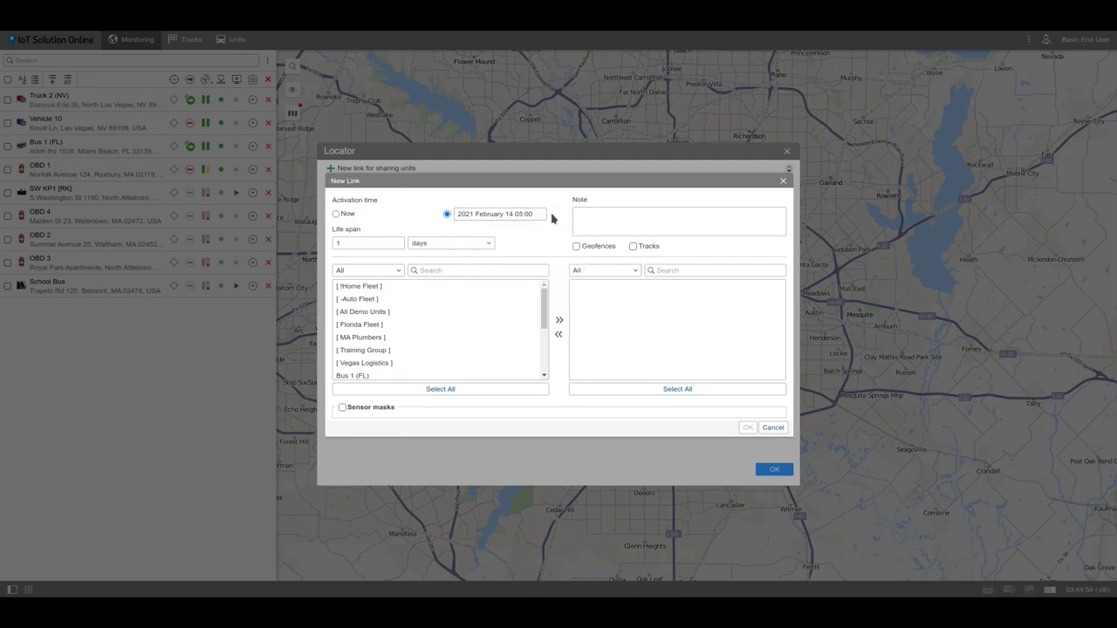
{"action": "left_click", "coordinate": [347, 216]}
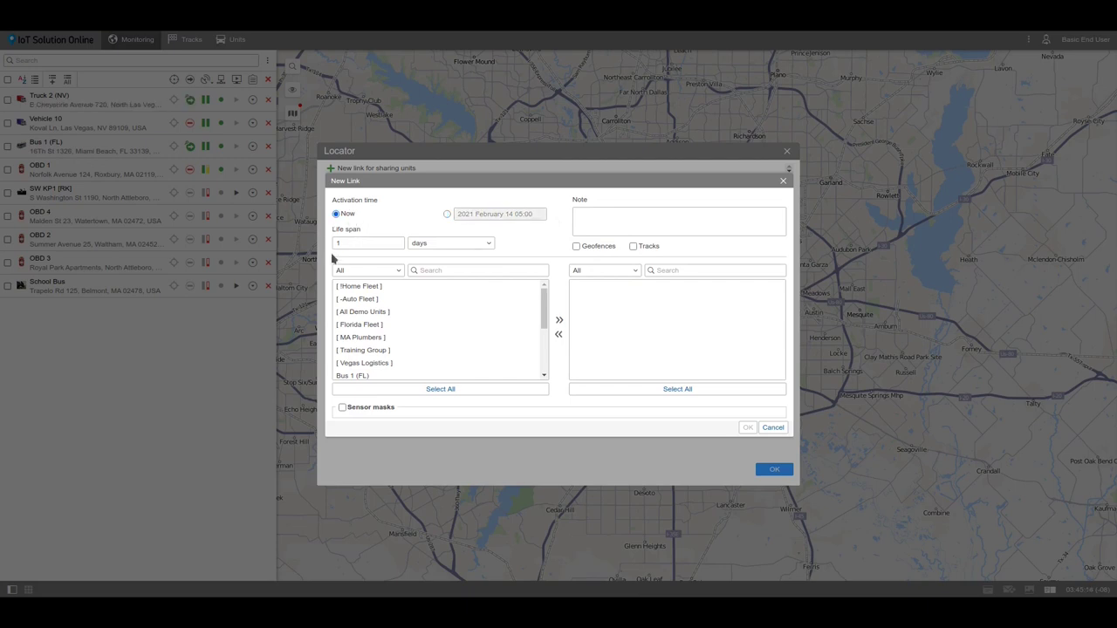
Set the link's life span to 0 hours, making it unlimited
{"action": "left_click", "coordinate": [337, 245]}
{"action": "type", "text": "12"}
{"action": "left_click", "coordinate": [427, 244]}
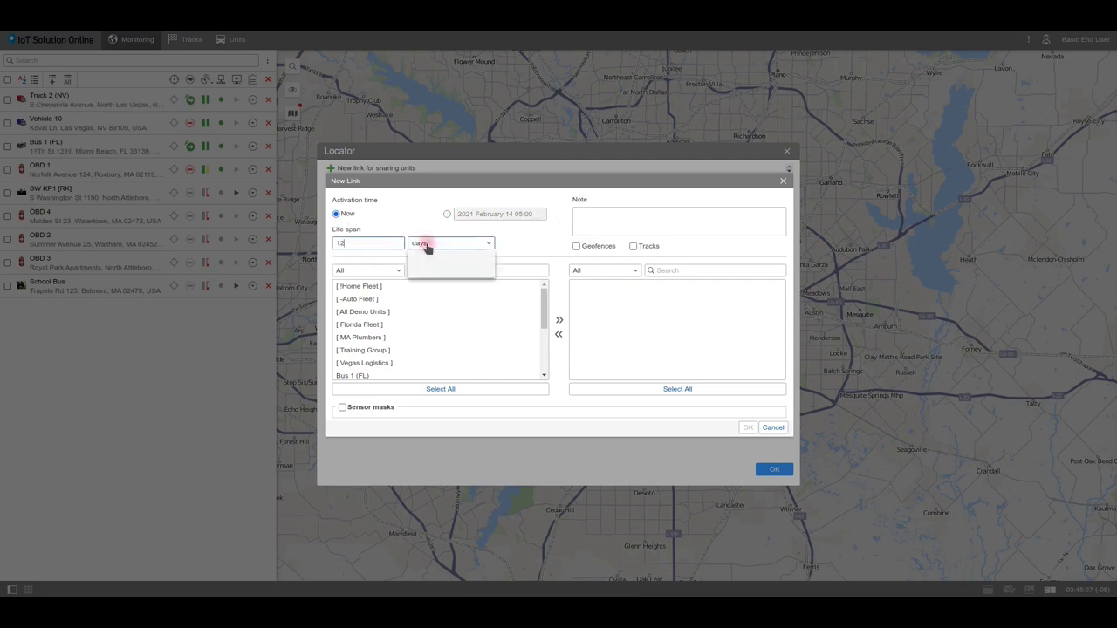
{"action": "left_click", "coordinate": [429, 263]}
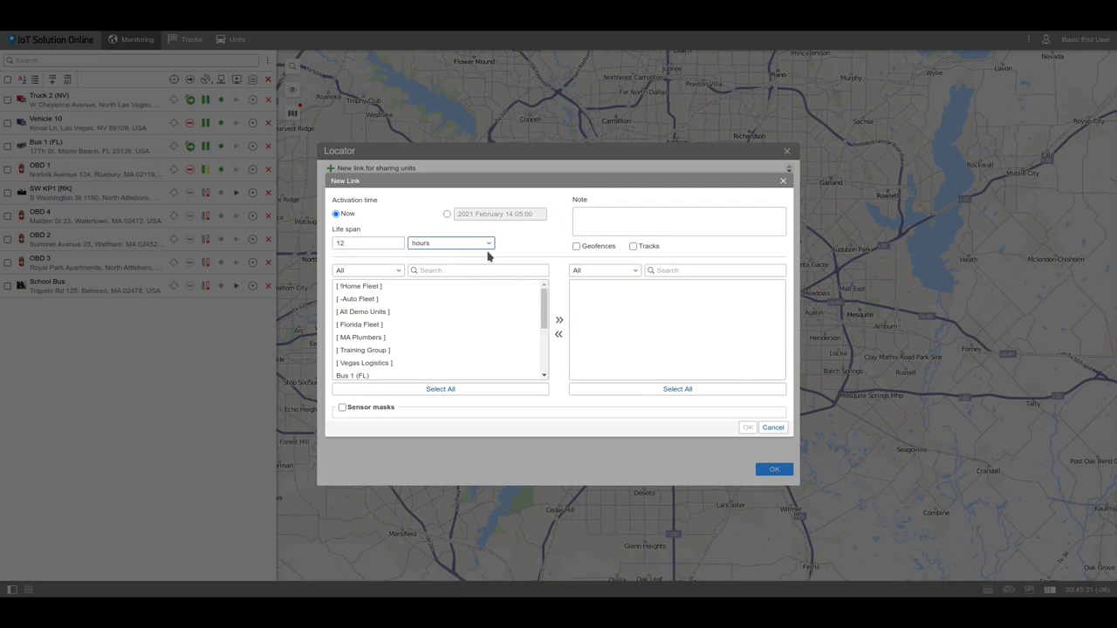
{"action": "double_click", "coordinate": [373, 243]}
{"action": "type", "text": "0"}
Filter the list to Units and add OBD 1 and School Bus to the shared units
{"action": "left_click", "coordinate": [368, 313]}
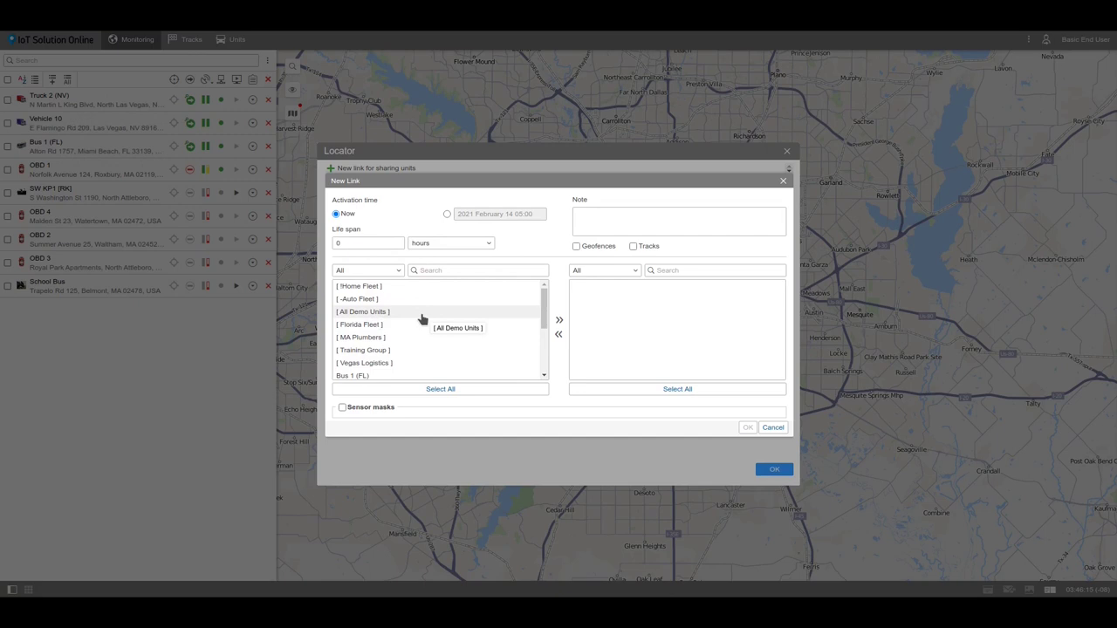
{"action": "left_click", "coordinate": [369, 272]}
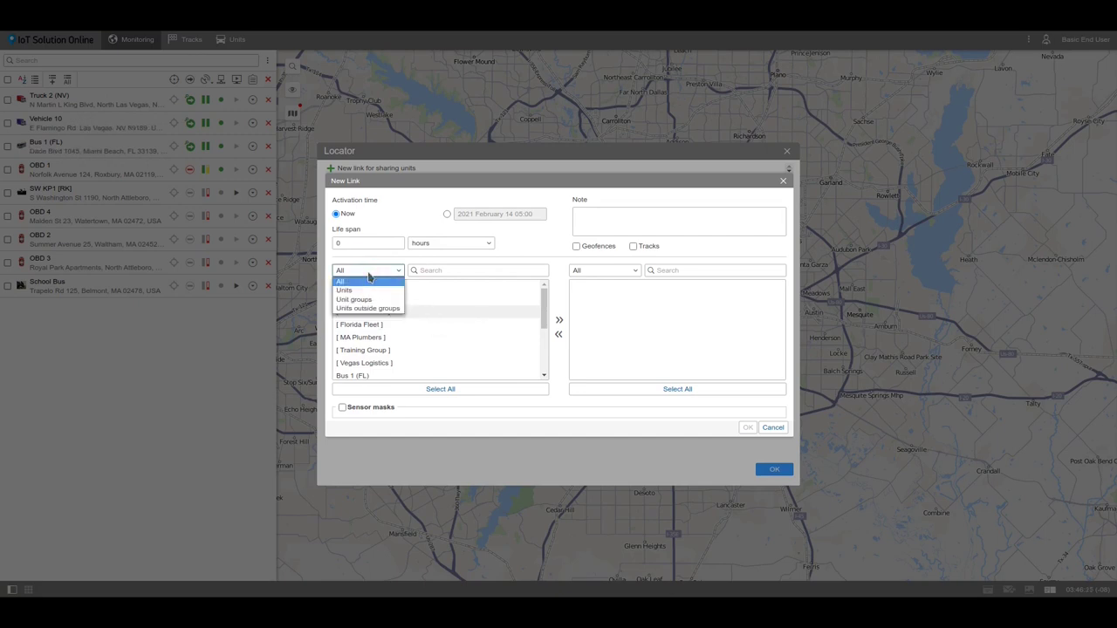
{"action": "left_click", "coordinate": [370, 291]}
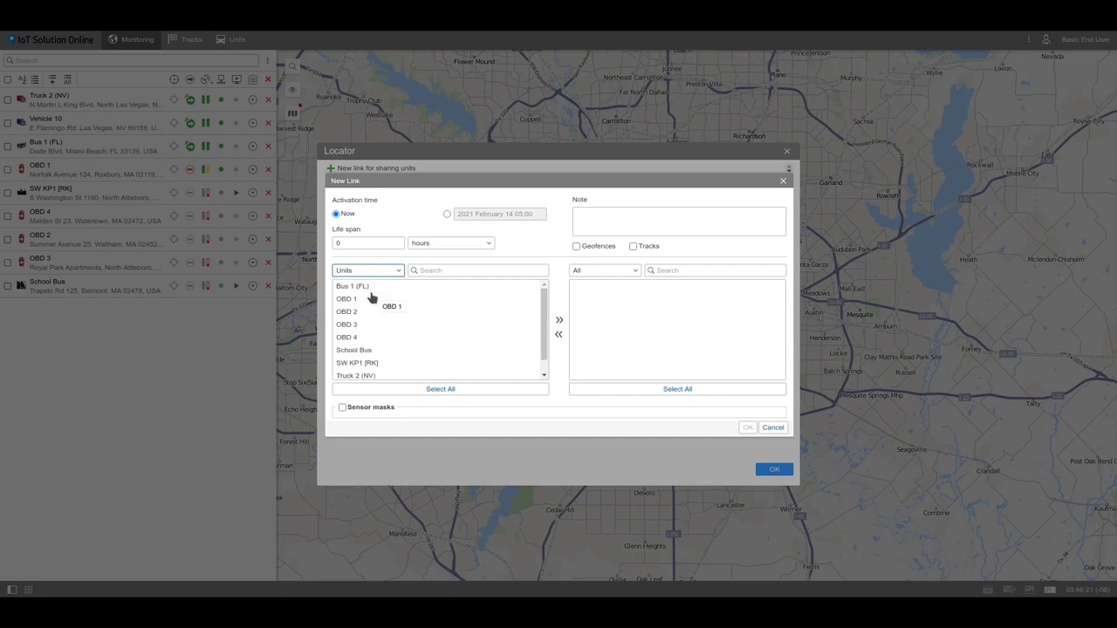
{"action": "left_click", "coordinate": [369, 297]}
{"action": "left_click", "coordinate": [559, 320]}
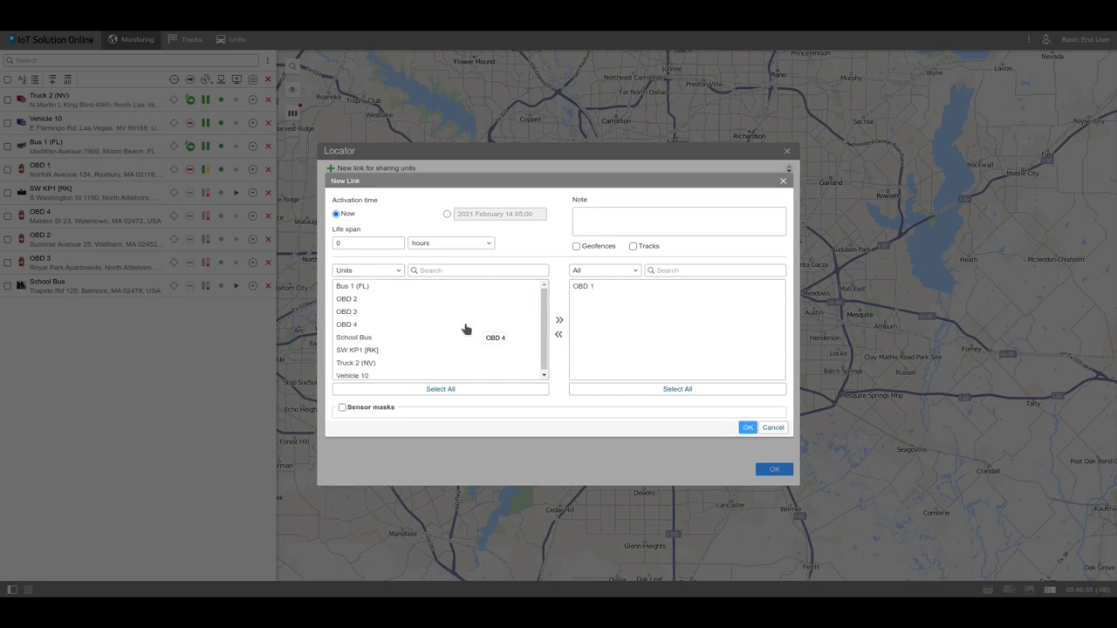
{"action": "double_click", "coordinate": [443, 338]}
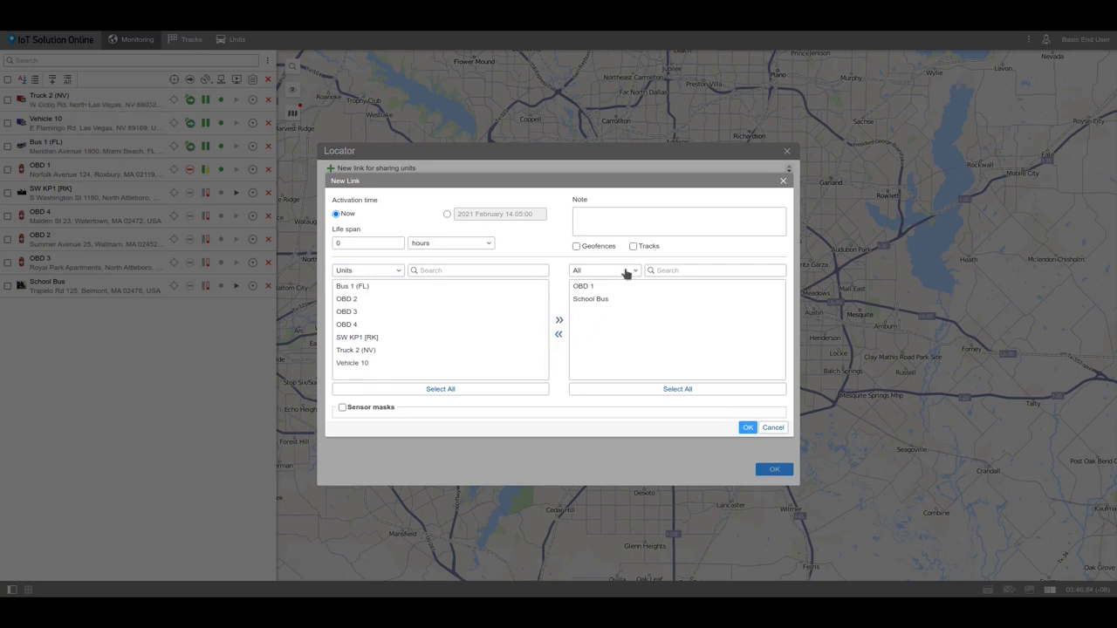
Note the link as 'Bricks Delivery' and tick Geofences and Tracks for sharing
{"action": "left_click", "coordinate": [642, 222]}
{"action": "type", "text": "Br"}
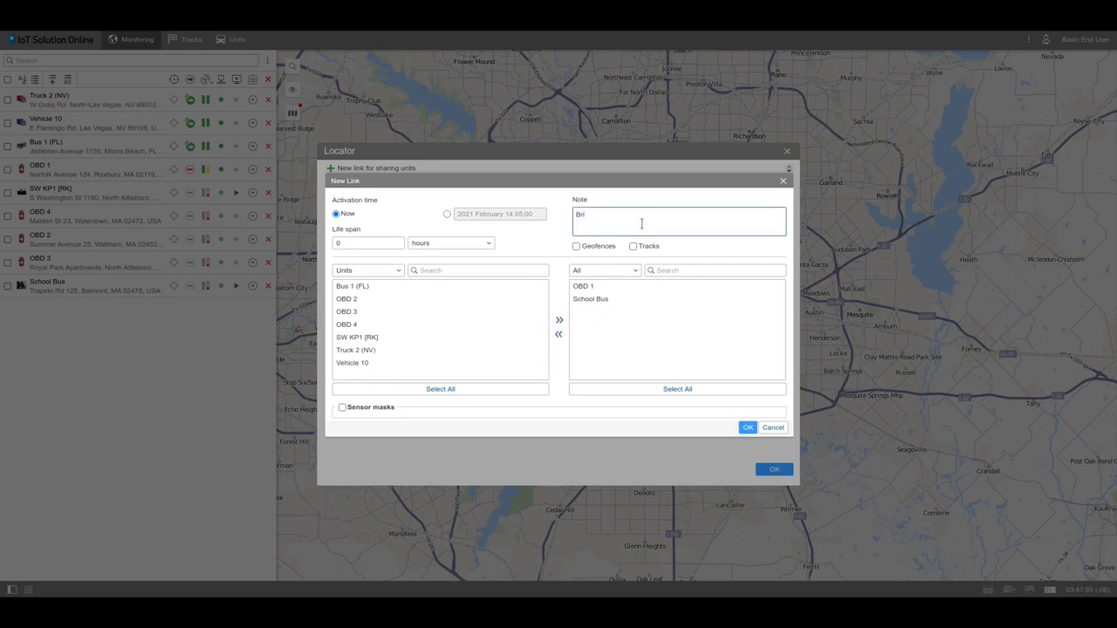
{"action": "type", "text": "icks Delivery"}
{"action": "left_click", "coordinate": [588, 251]}
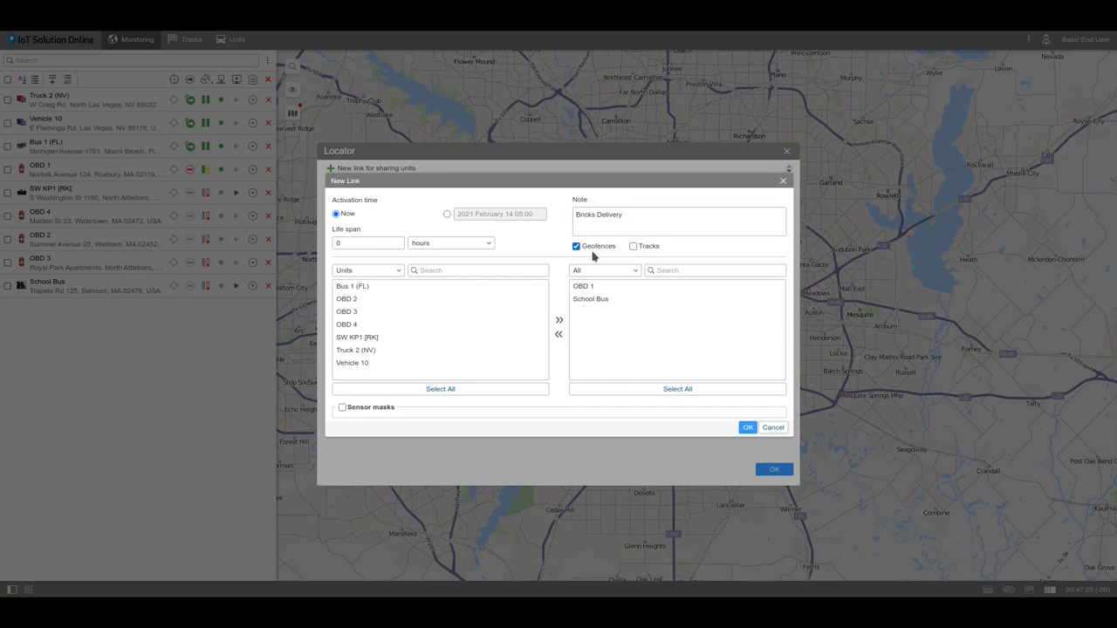
{"action": "left_click", "coordinate": [634, 248]}
Tick Sensor masks and enter '*' as the mask to match all sensors
{"action": "left_click", "coordinate": [342, 407]}
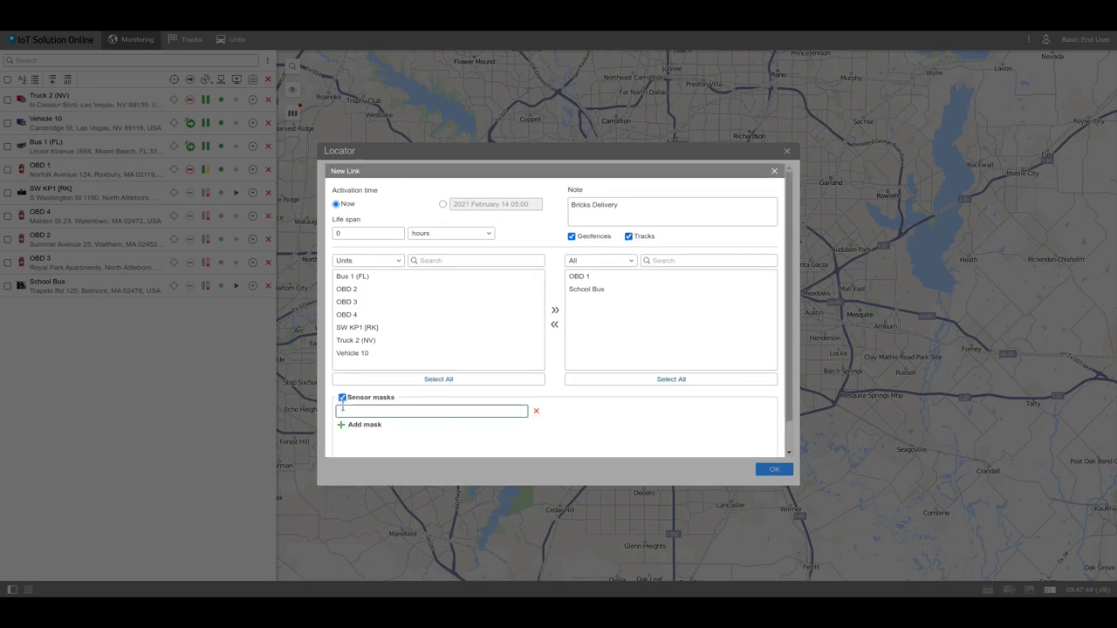
{"action": "left_click", "coordinate": [415, 407]}
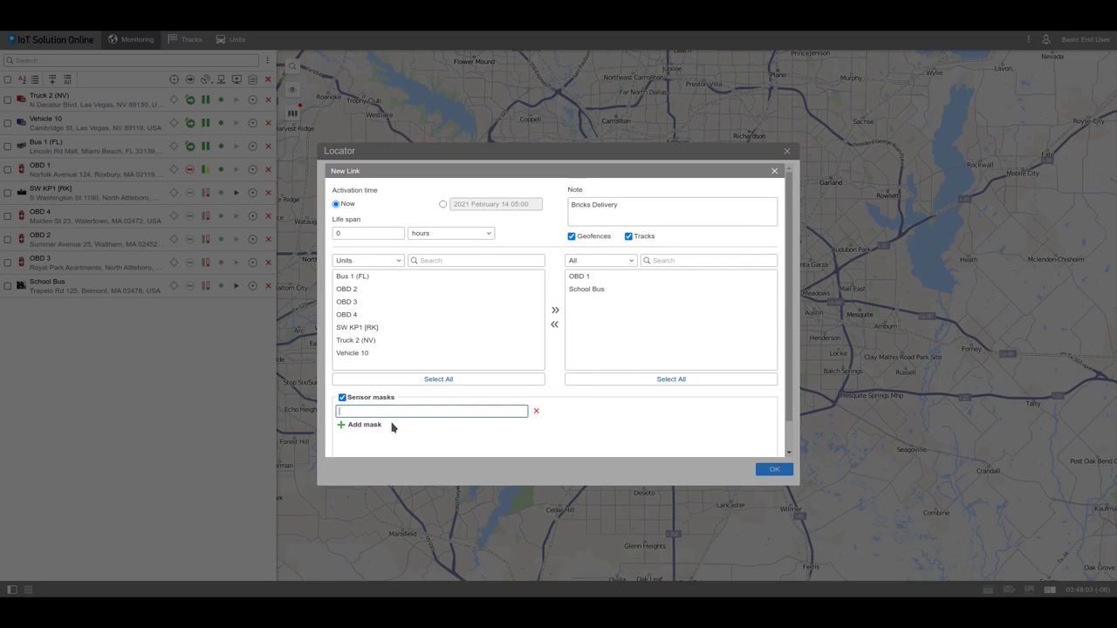
{"action": "mouse_move", "coordinate": [397, 408]}
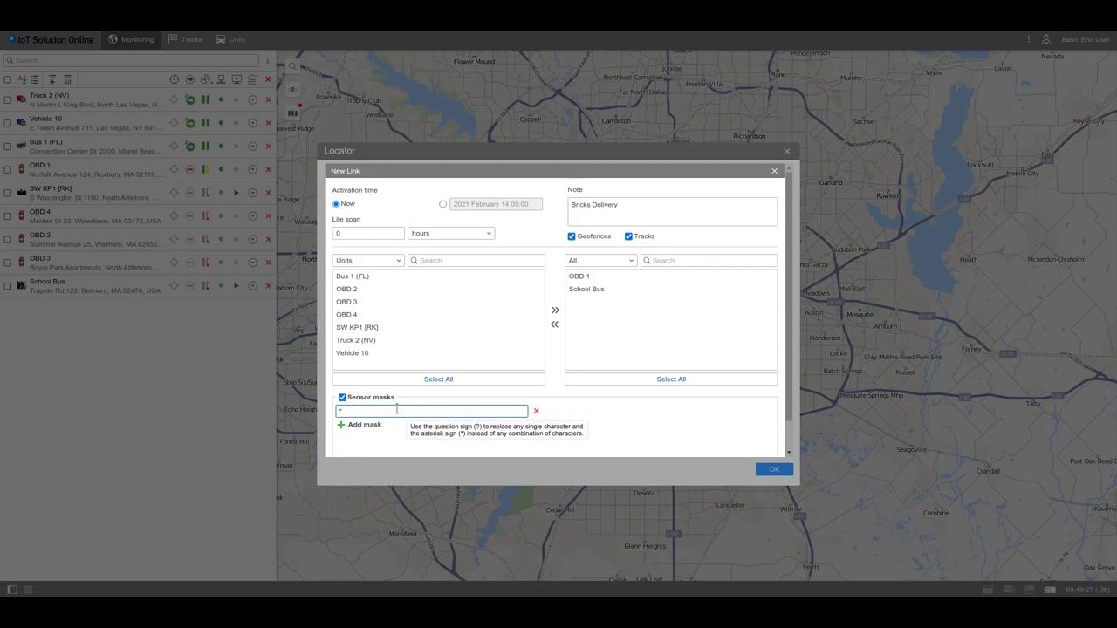
{"action": "scroll", "coordinate": [558, 436], "scroll_direction": "down", "scroll_amount": 1}
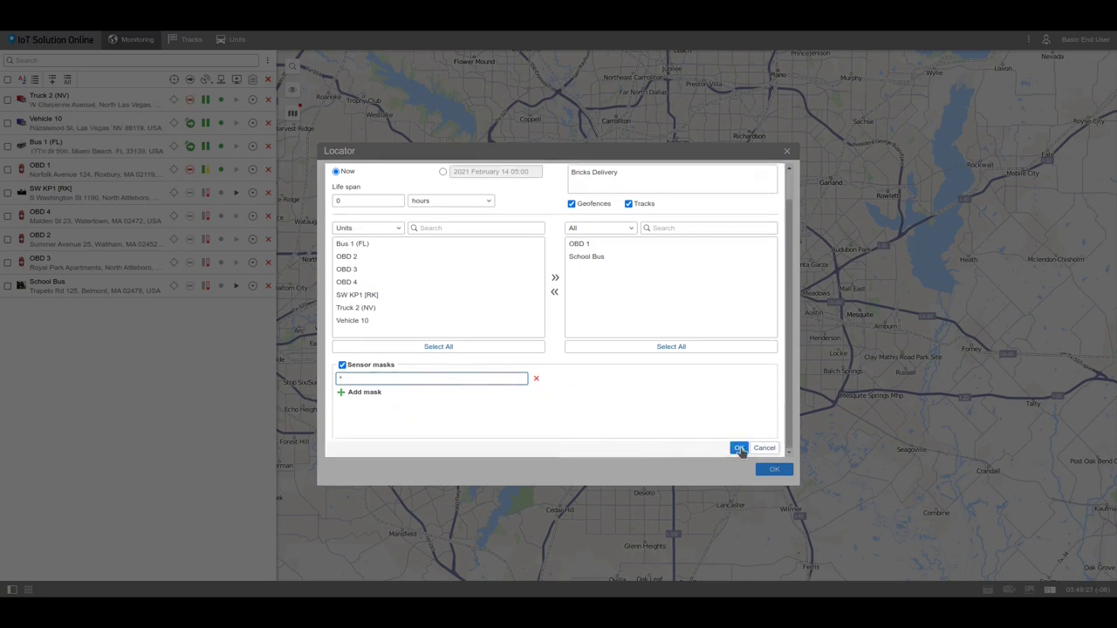
Save the Bricks Delivery link, then copy its URL from the Locator list
{"action": "left_click", "coordinate": [740, 450]}
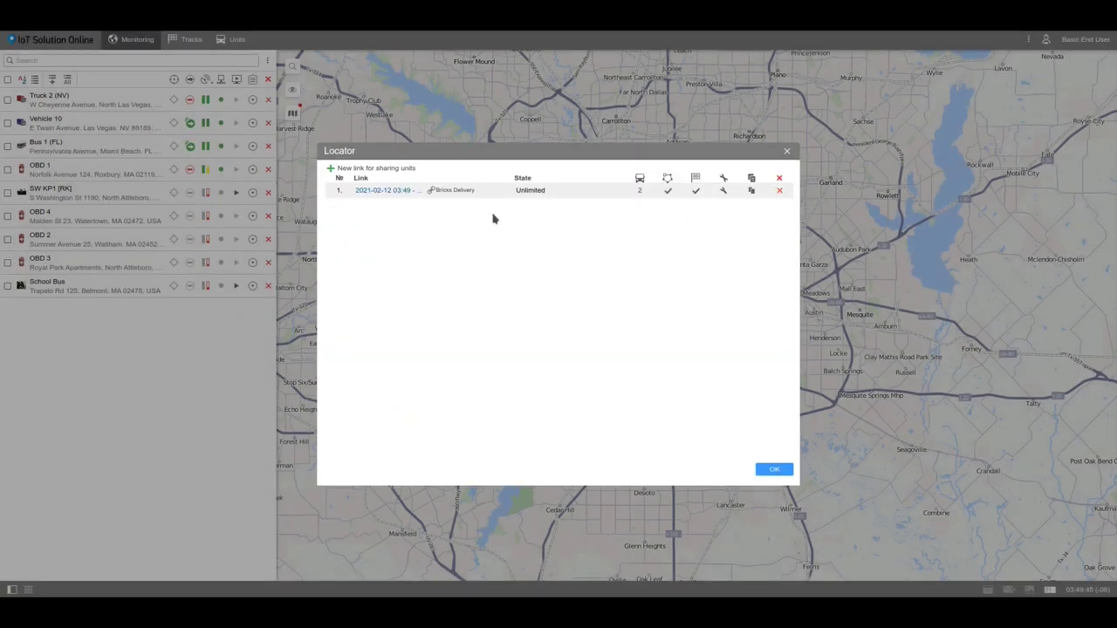
{"action": "left_click", "coordinate": [385, 190]}
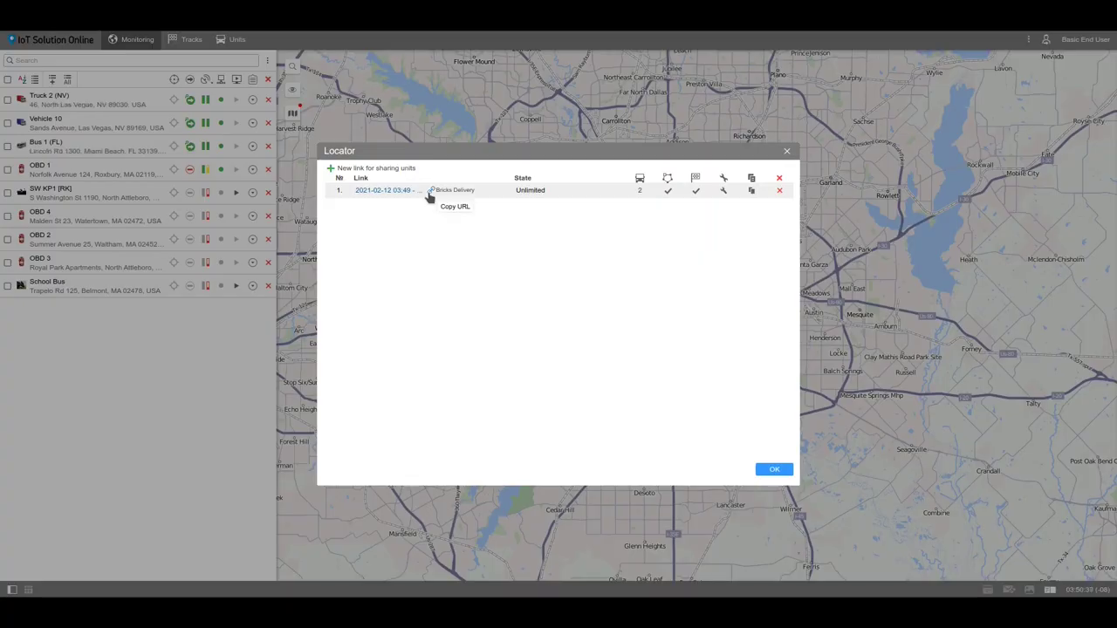
{"action": "left_click", "coordinate": [428, 194]}
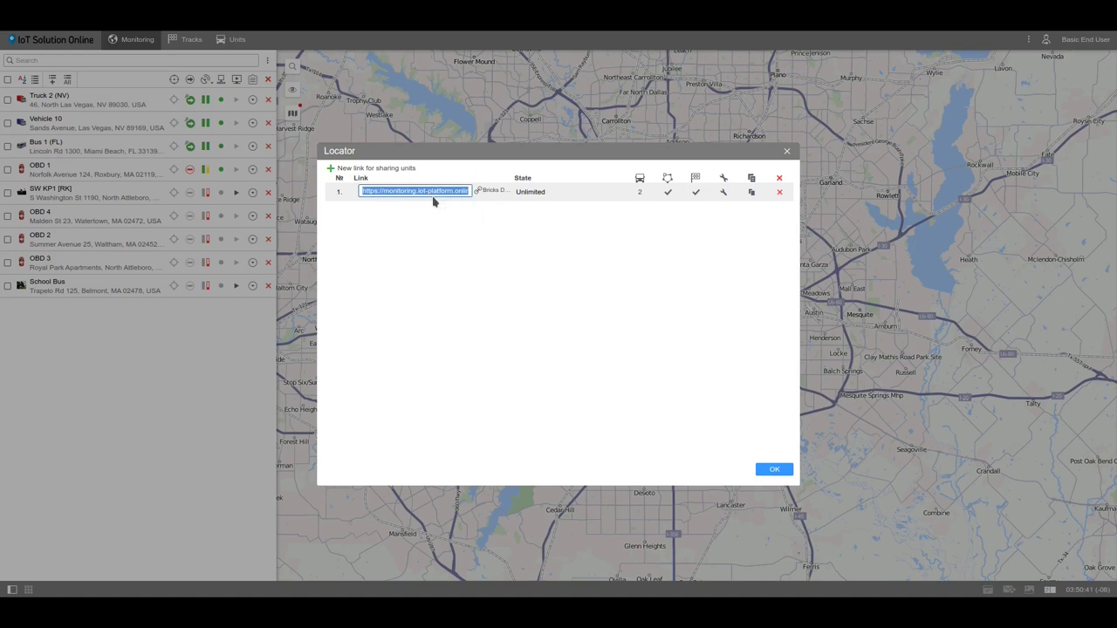
{"action": "left_click", "coordinate": [438, 217]}
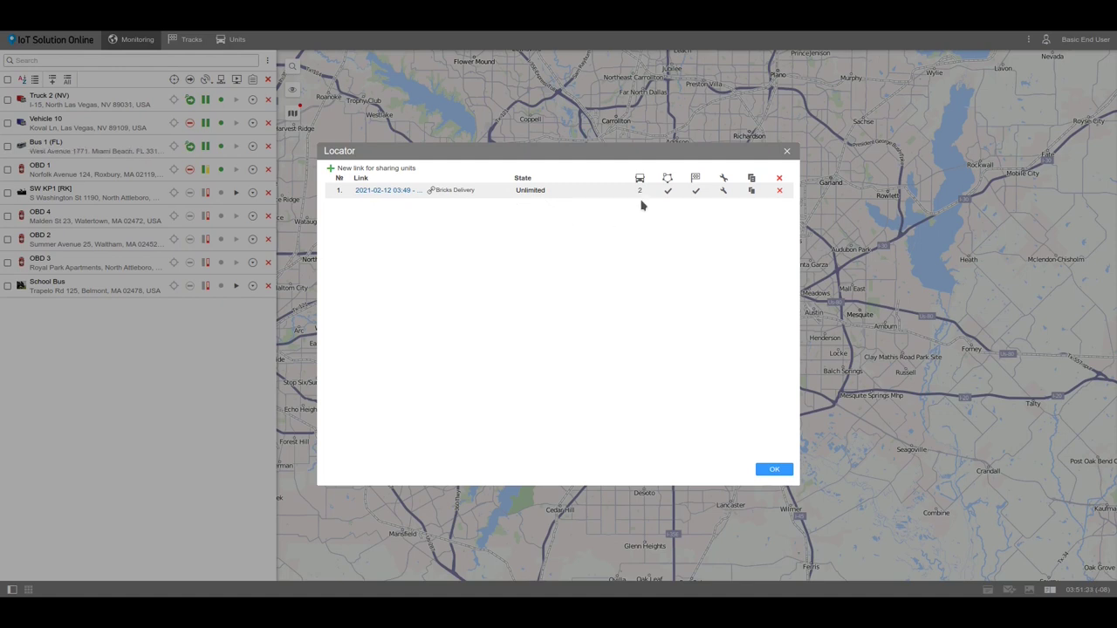
{"action": "mouse_move", "coordinate": [636, 198]}
Open the Bricks Delivery link's properties and close them again
{"action": "left_click", "coordinate": [724, 192]}
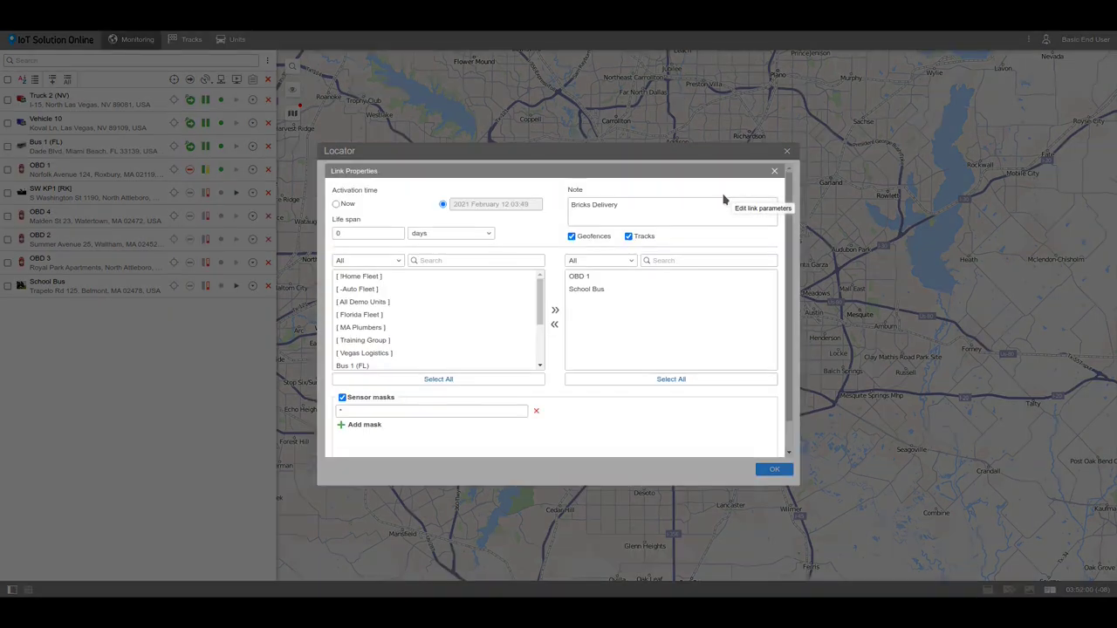
{"action": "left_click", "coordinate": [774, 173]}
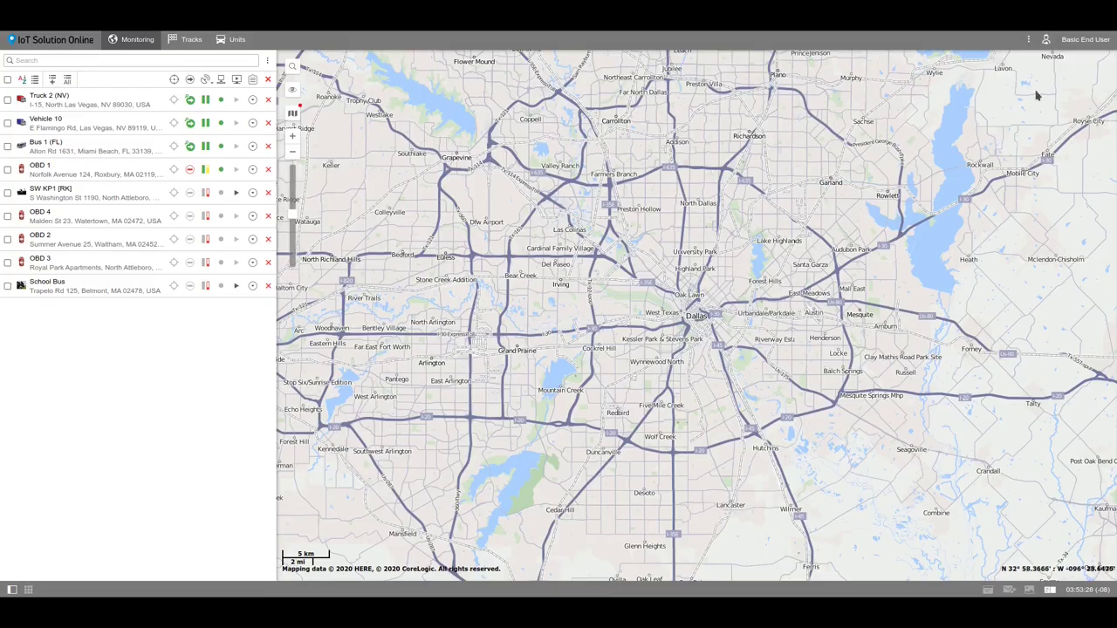
Turn on the Tools option in the menu customization list
{"action": "left_click", "coordinate": [1026, 41]}
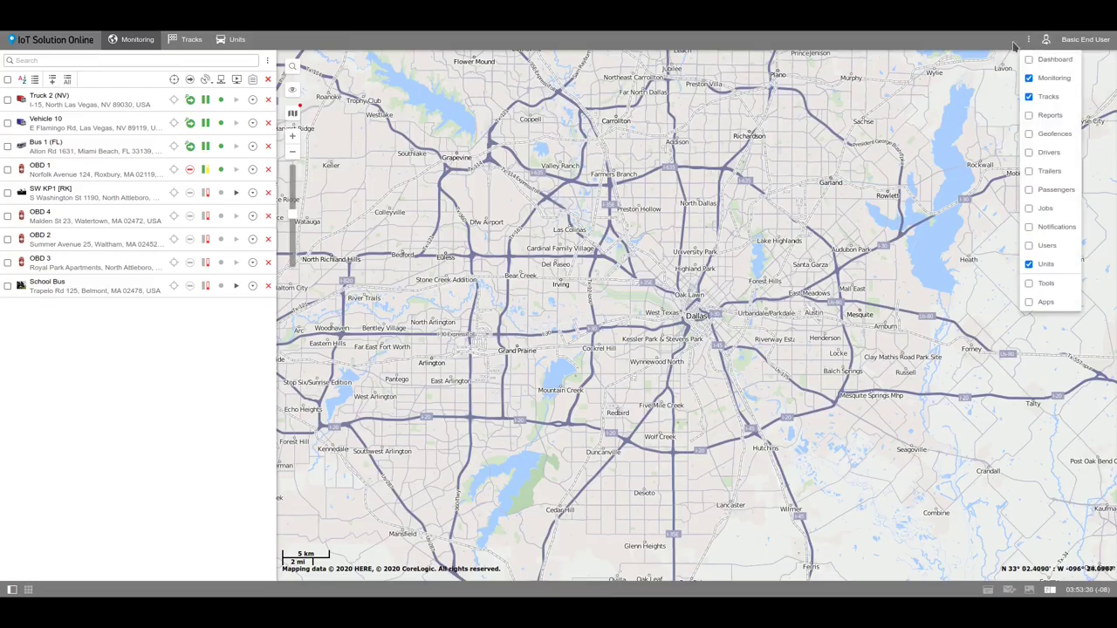
{"action": "left_click", "coordinate": [1029, 285]}
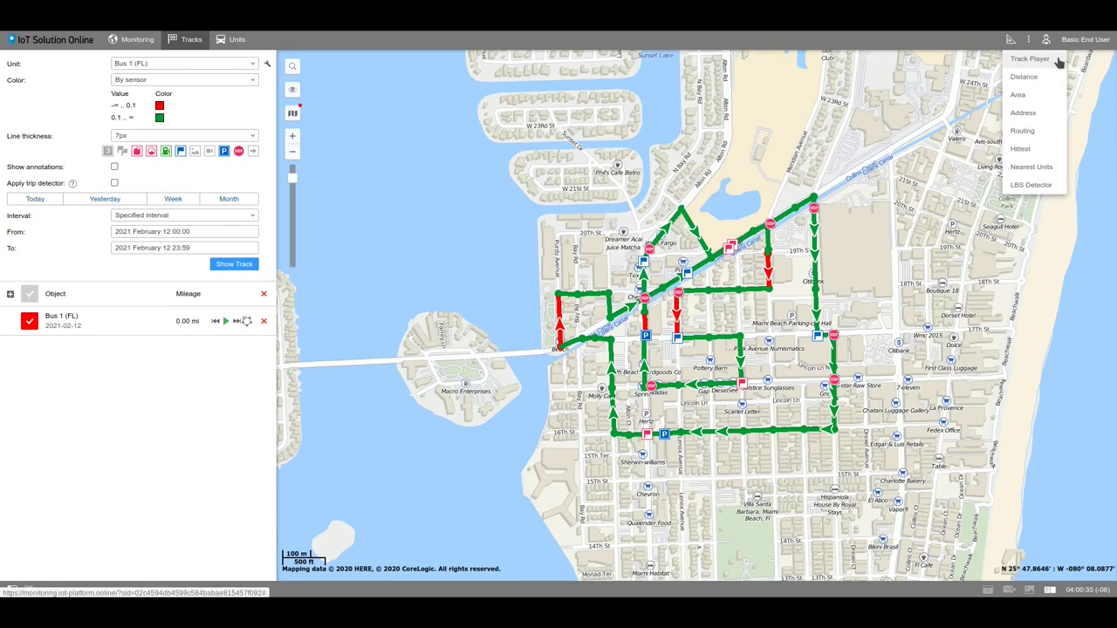
Play Bus 1 (FL)'s track in the Track Player at 100x, stepping through to the end
{"action": "left_click", "coordinate": [1059, 61]}
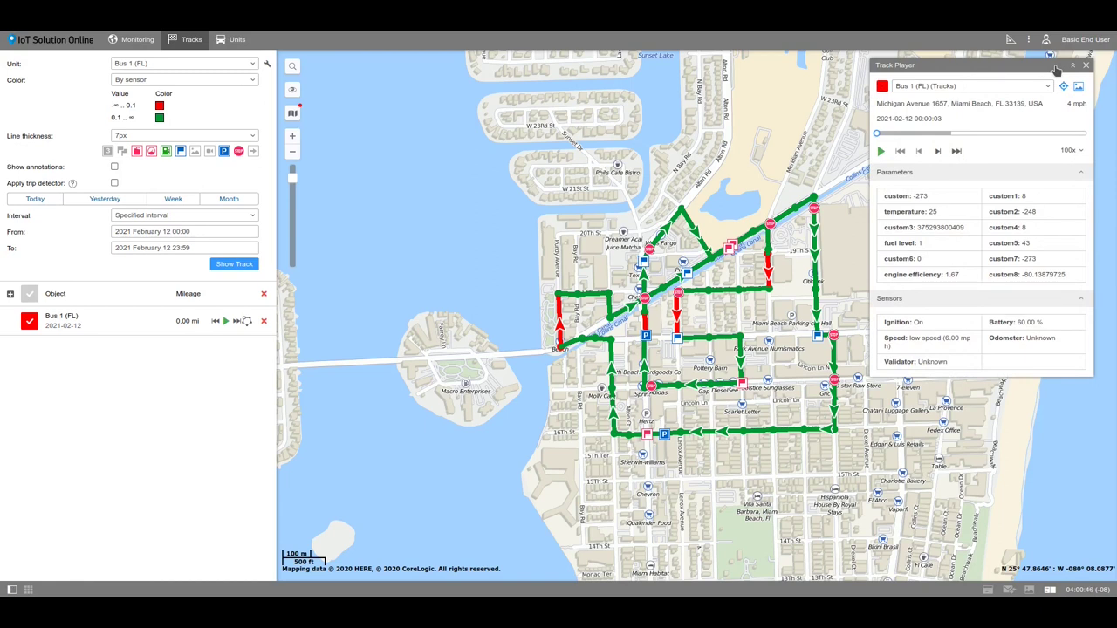
{"action": "left_click", "coordinate": [1077, 153]}
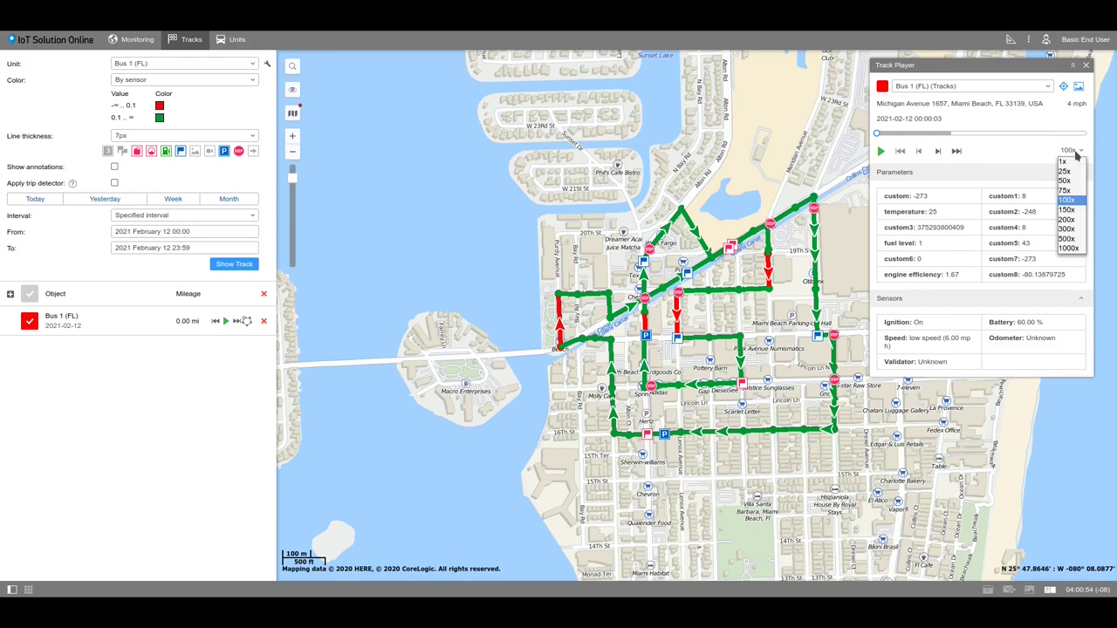
{"action": "left_click", "coordinate": [1069, 203]}
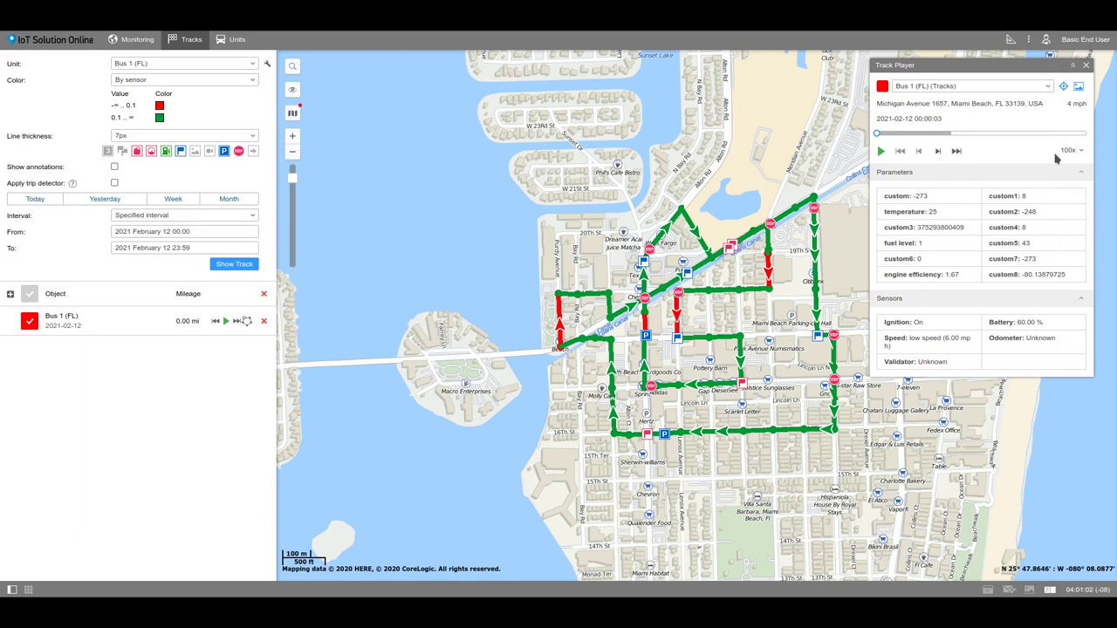
{"action": "left_click", "coordinate": [964, 133]}
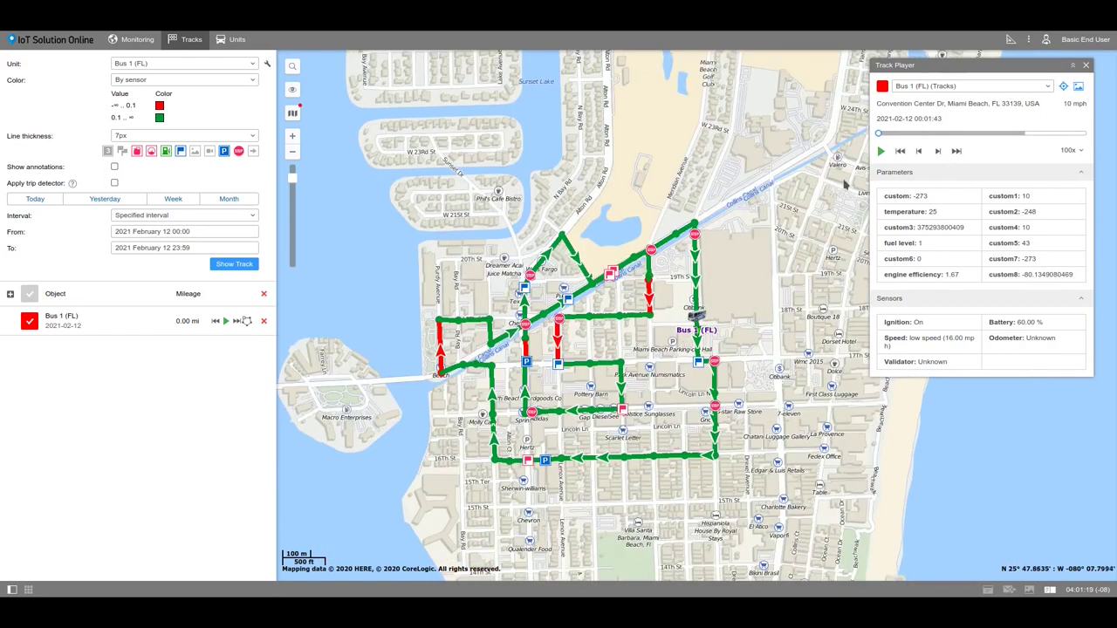
{"action": "left_click", "coordinate": [899, 151]}
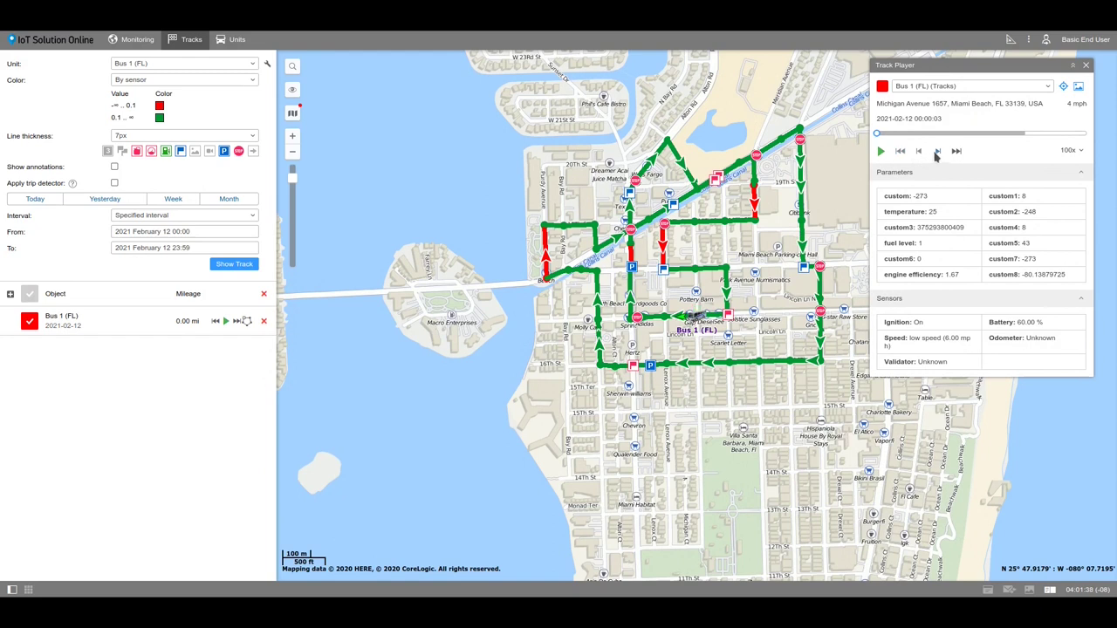
{"action": "left_click", "coordinate": [937, 151]}
{"action": "left_click", "coordinate": [956, 151]}
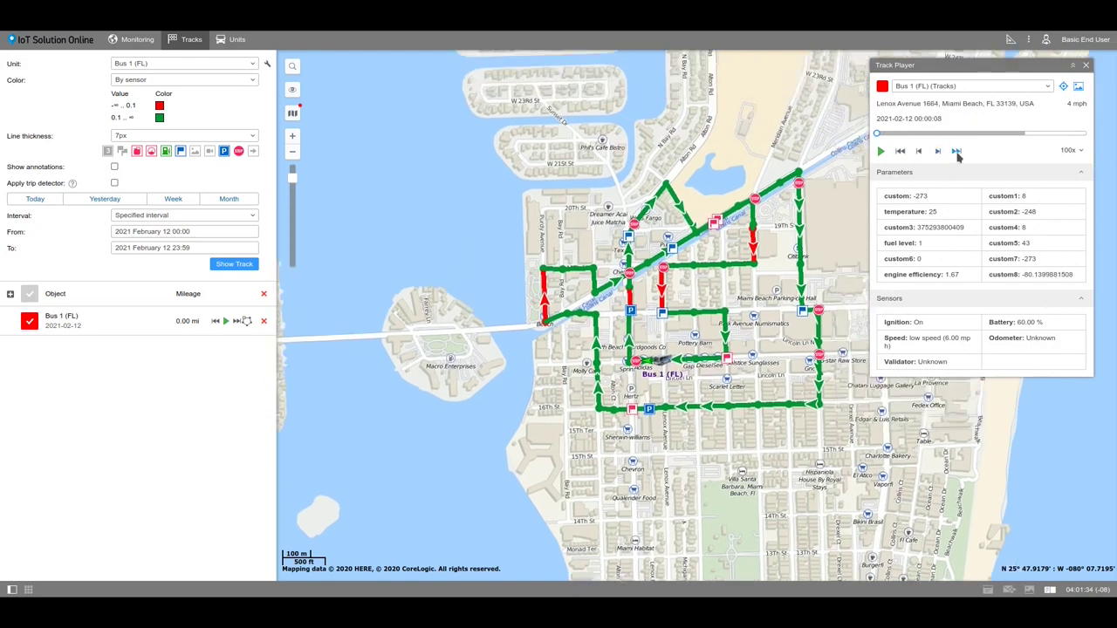
{"action": "left_click", "coordinate": [956, 150]}
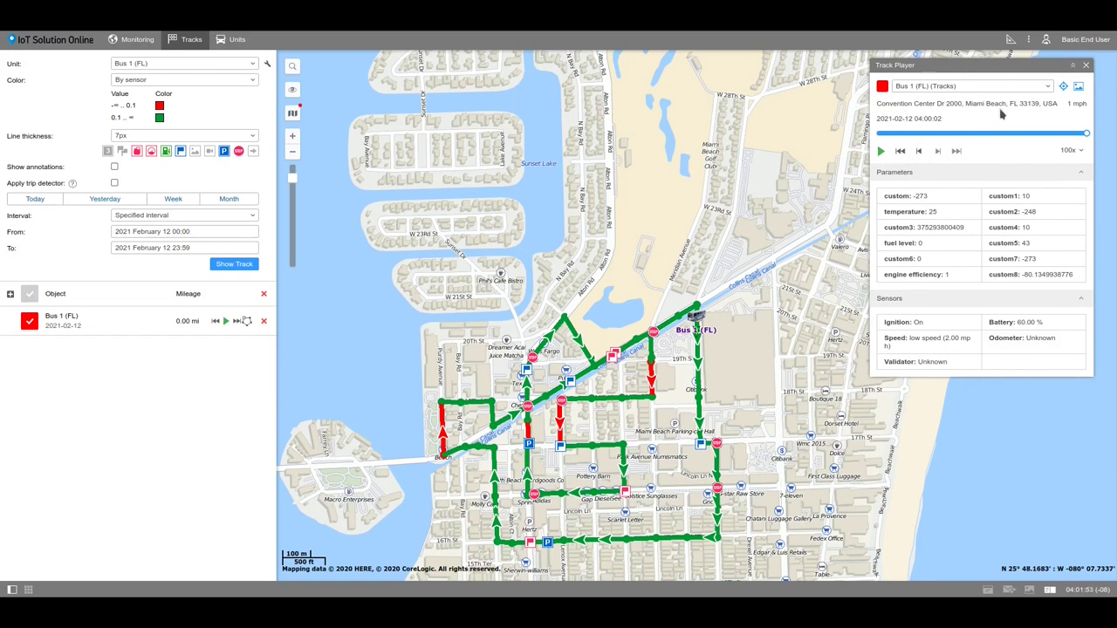
Keep Bus 1 (FL) as the unit chosen for replay
{"action": "left_click", "coordinate": [1042, 90]}
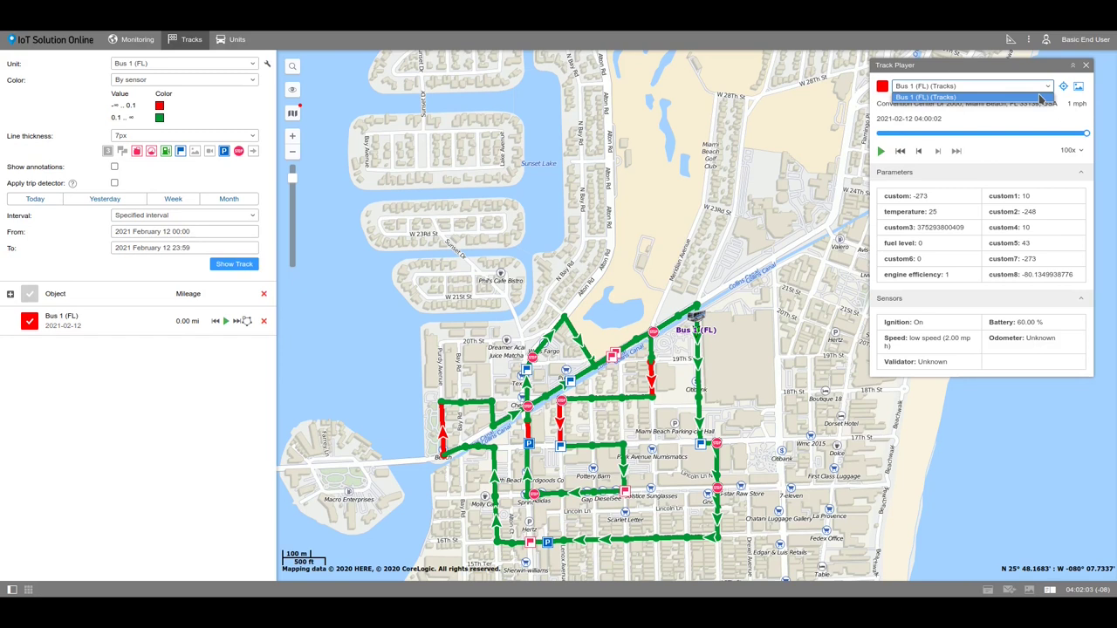
{"action": "left_click", "coordinate": [1039, 97]}
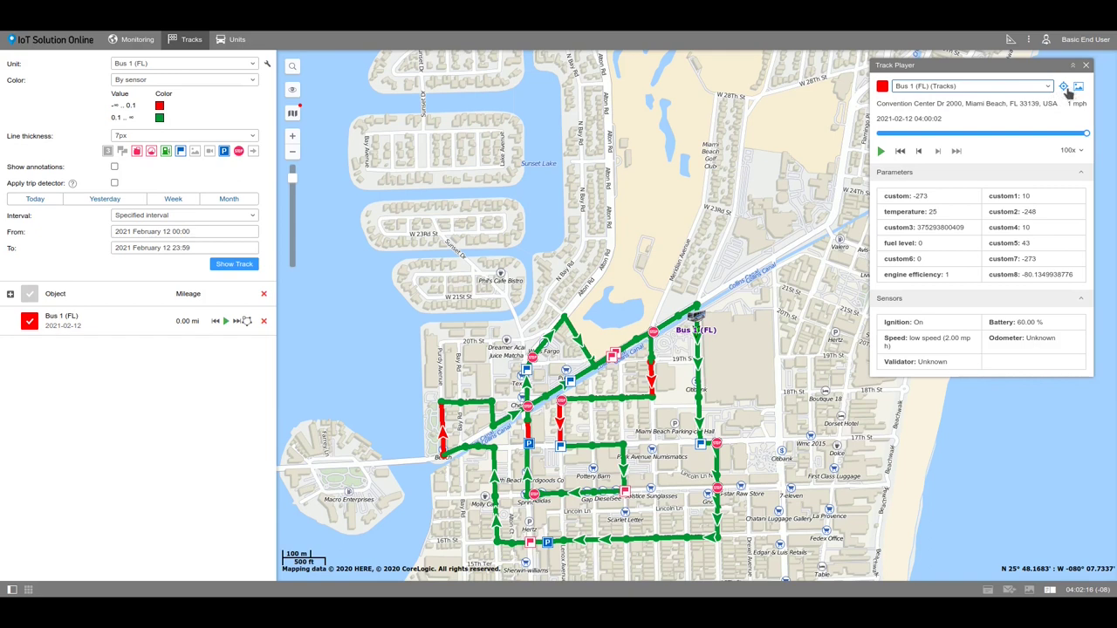
{"action": "left_click", "coordinate": [1066, 90]}
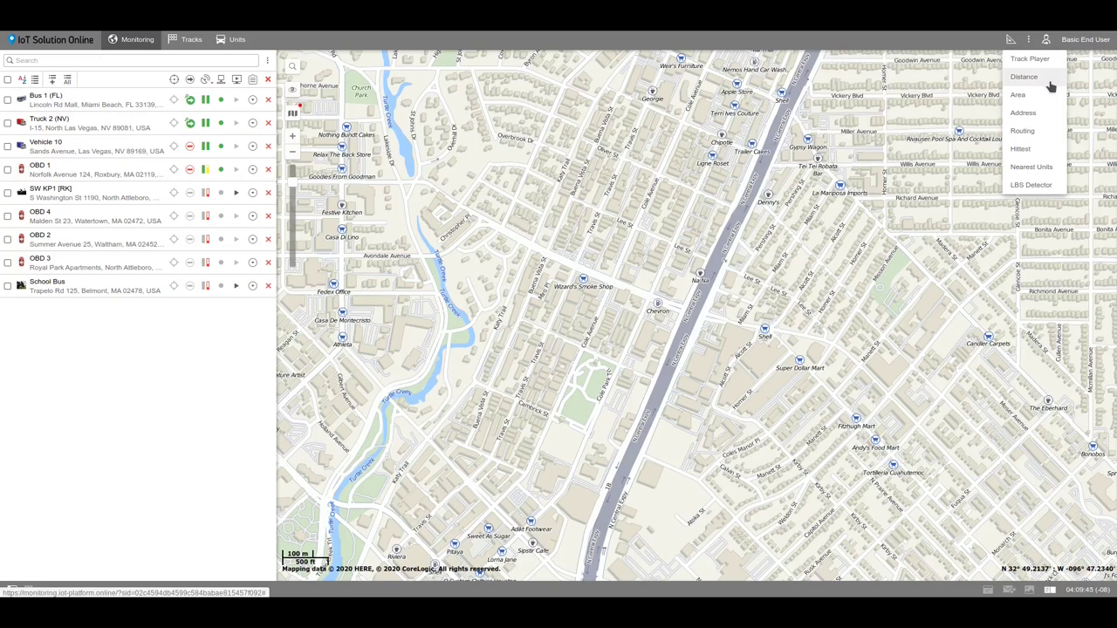
Measure a two-leg Dallas route of 2.610 km with Distance, then reset it
{"action": "left_click", "coordinate": [1051, 84]}
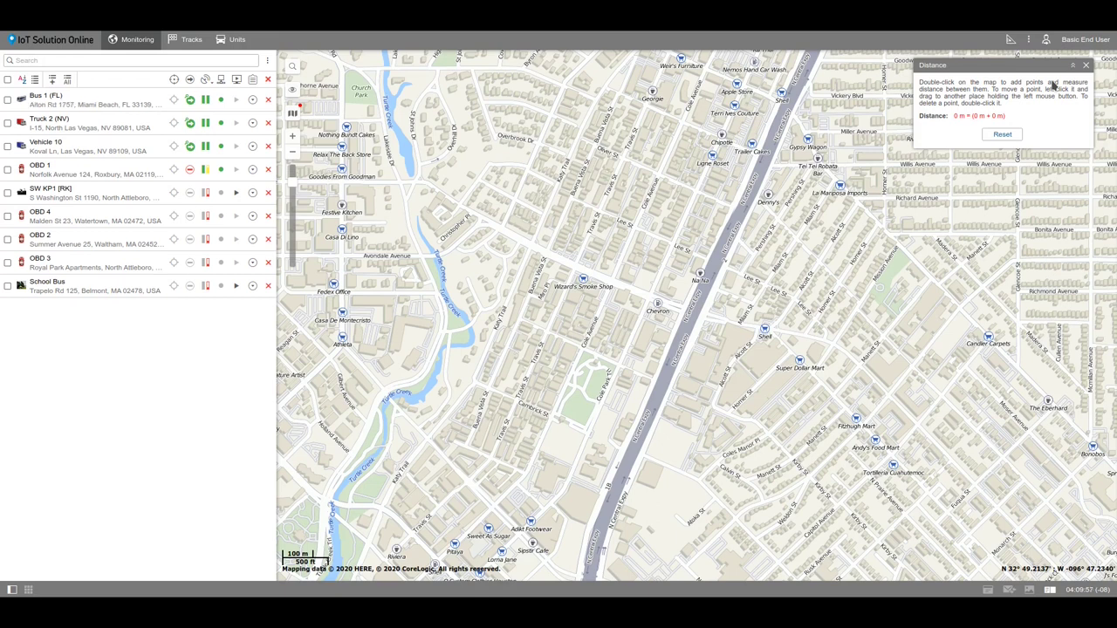
{"action": "double_click", "coordinate": [679, 308]}
{"action": "double_click", "coordinate": [557, 263]}
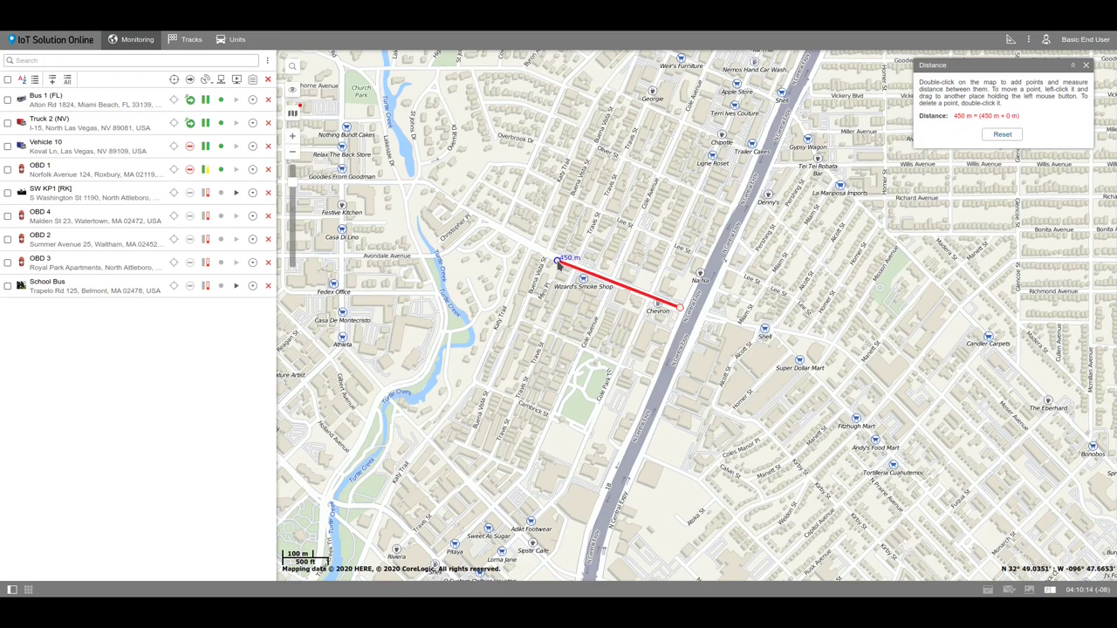
{"action": "double_click", "coordinate": [559, 270]}
{"action": "double_click", "coordinate": [530, 322]}
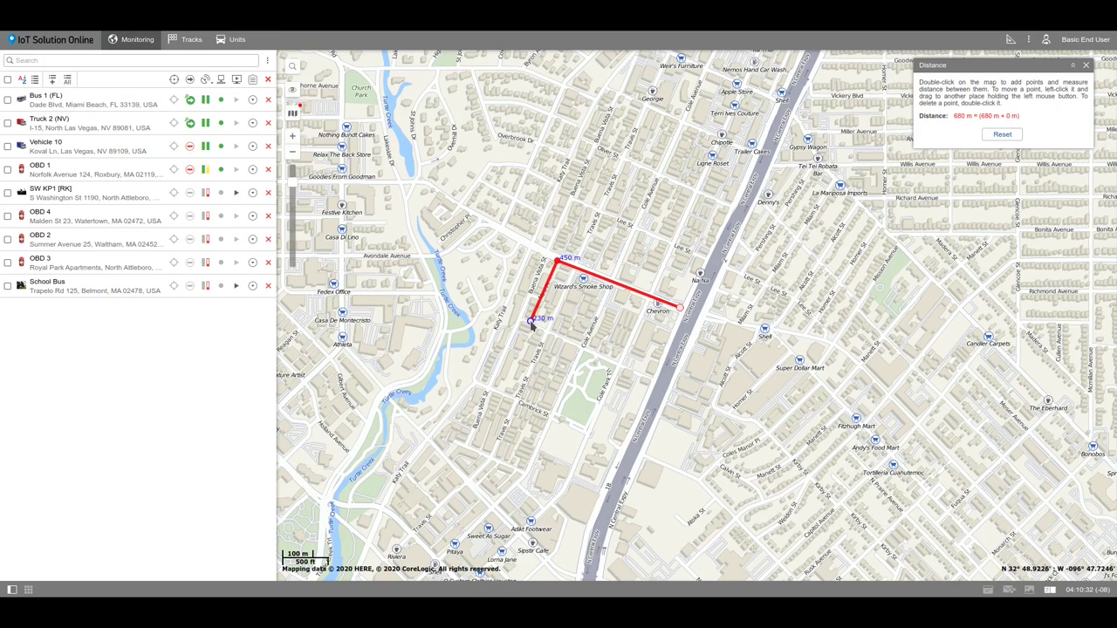
{"action": "left_click_drag", "start_coordinate": [530, 322], "coordinate": [500, 395]}
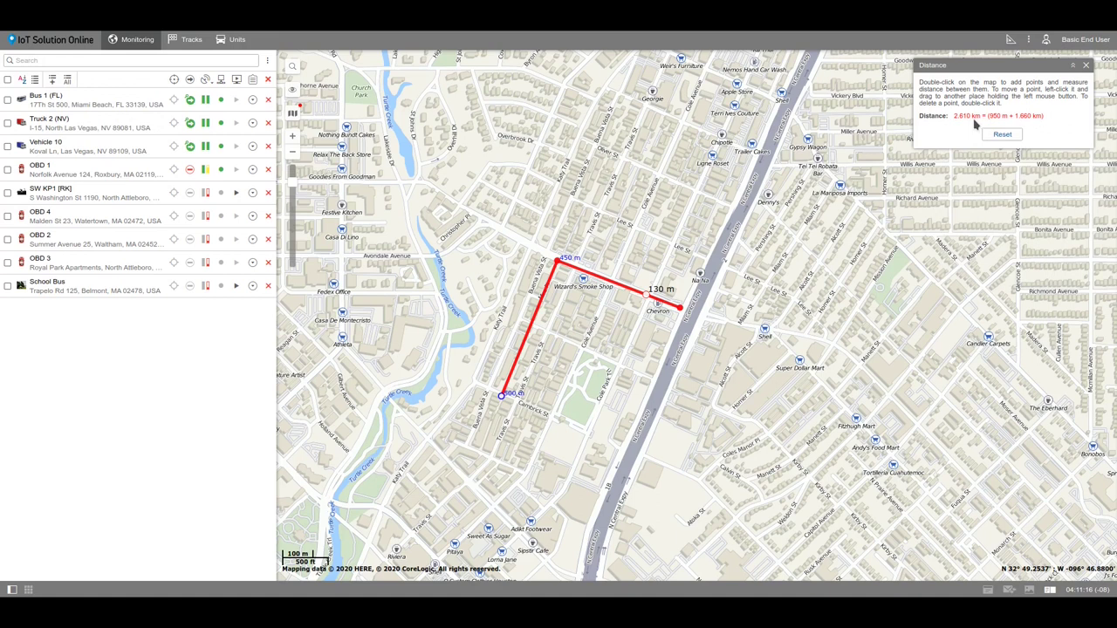
{"action": "left_click", "coordinate": [1001, 135]}
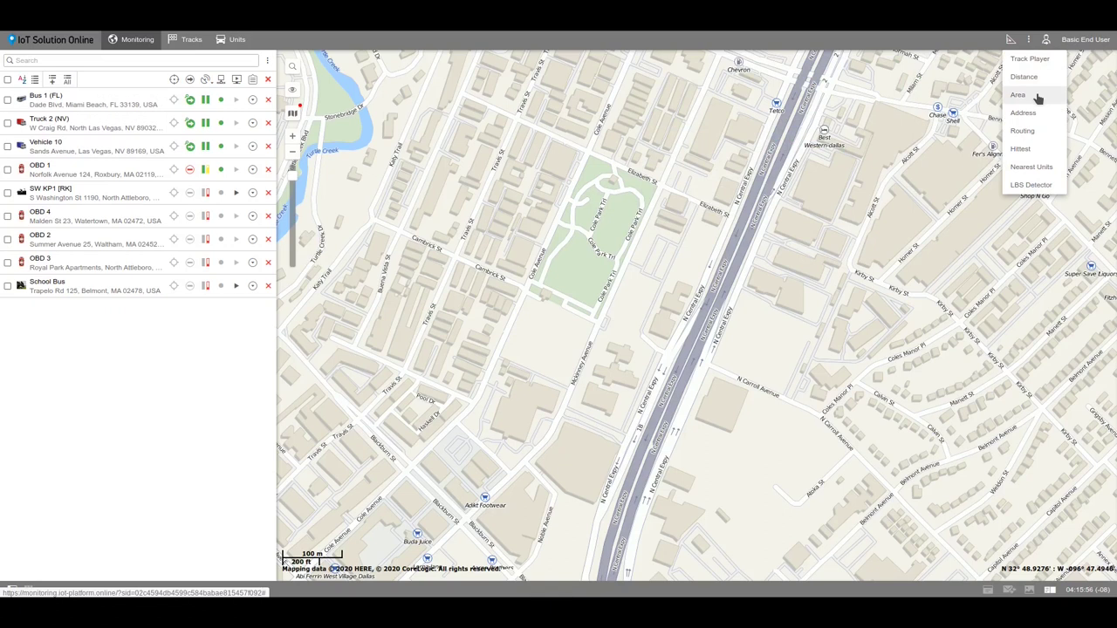
Outline the park beside the freeway with the Area tool, dragging a vertex to square the shape into a rectangle
{"action": "left_click", "coordinate": [1037, 98]}
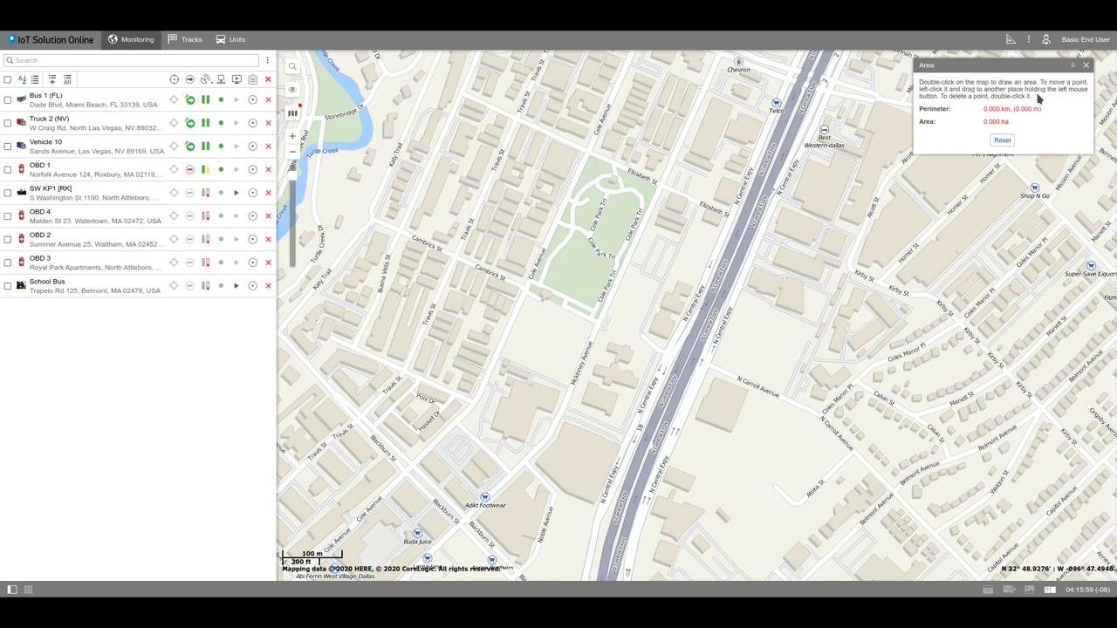
{"action": "left_click", "coordinate": [529, 279]}
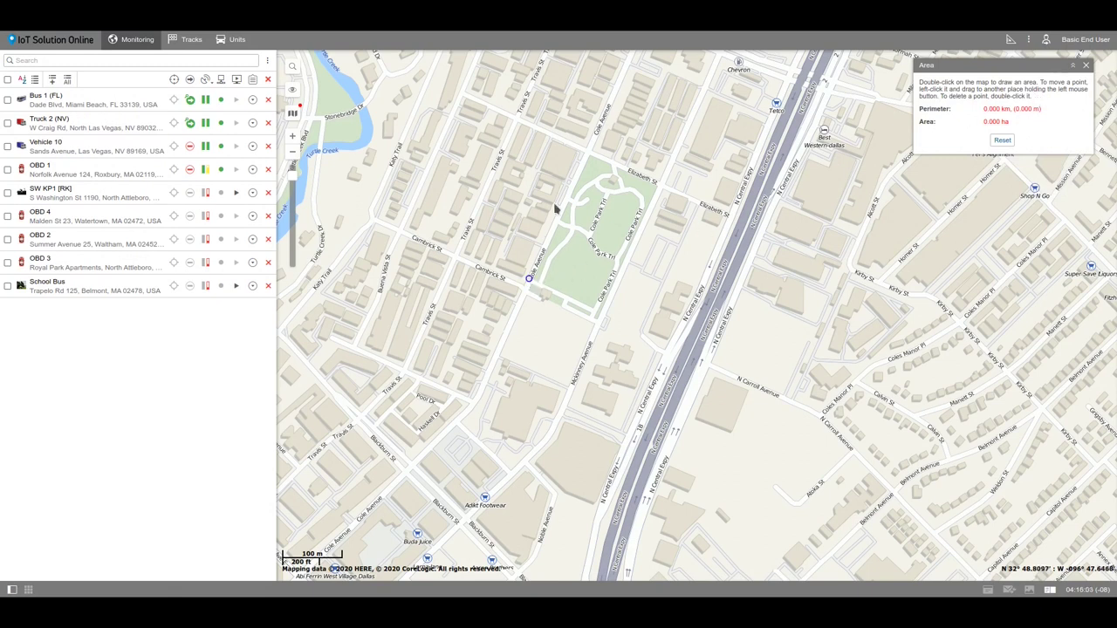
{"action": "left_click", "coordinate": [588, 153]}
{"action": "left_click", "coordinate": [660, 185]}
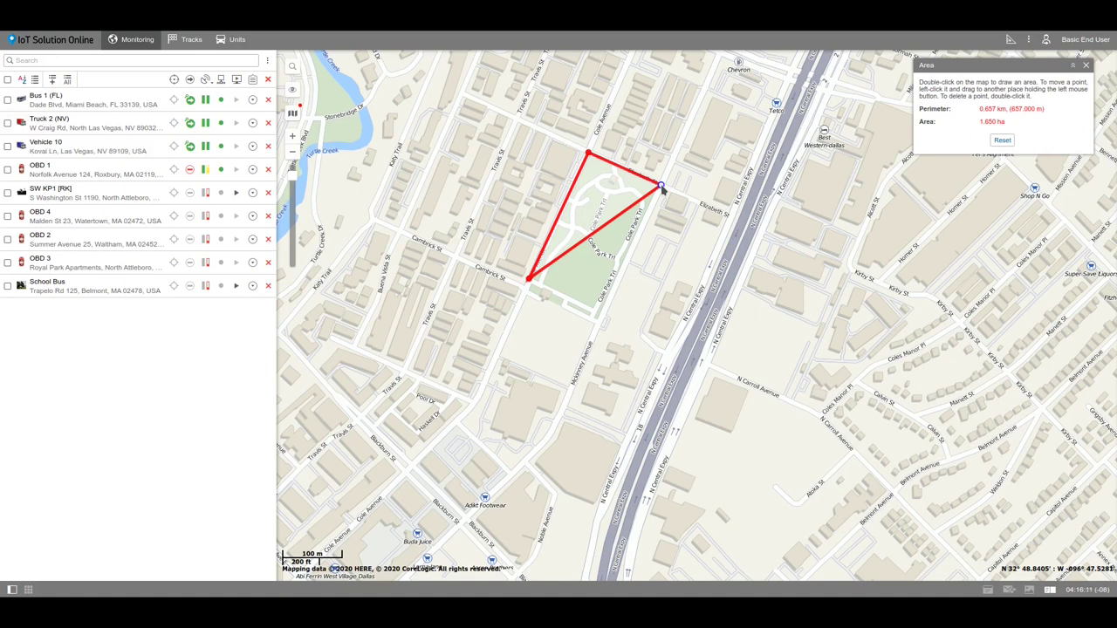
{"action": "left_click", "coordinate": [534, 211]}
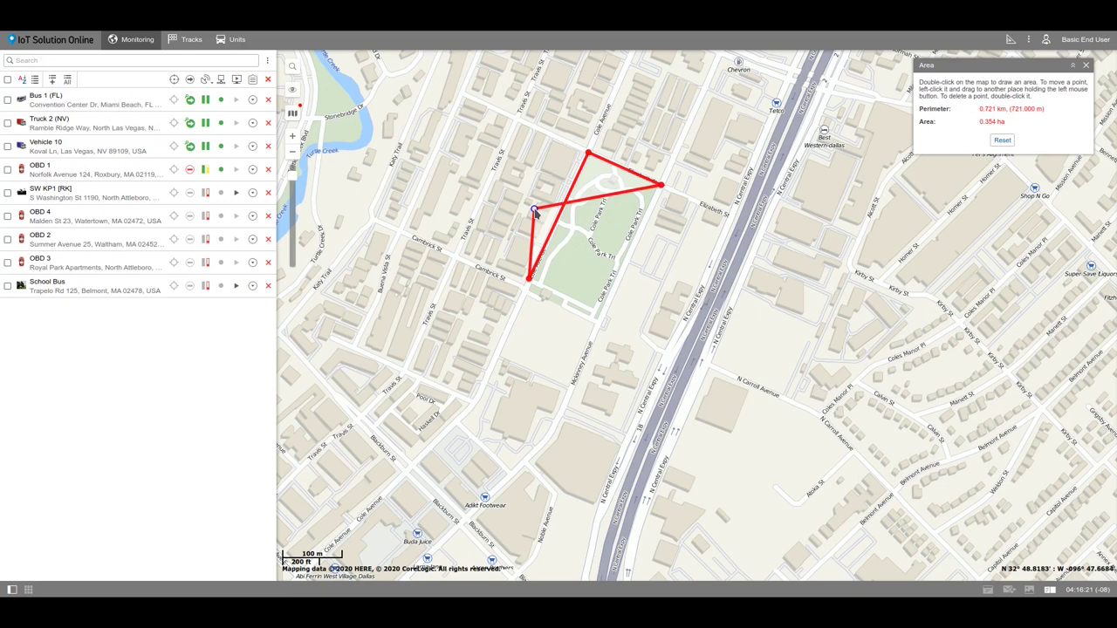
{"action": "left_click_drag", "start_coordinate": [534, 212], "coordinate": [594, 311]}
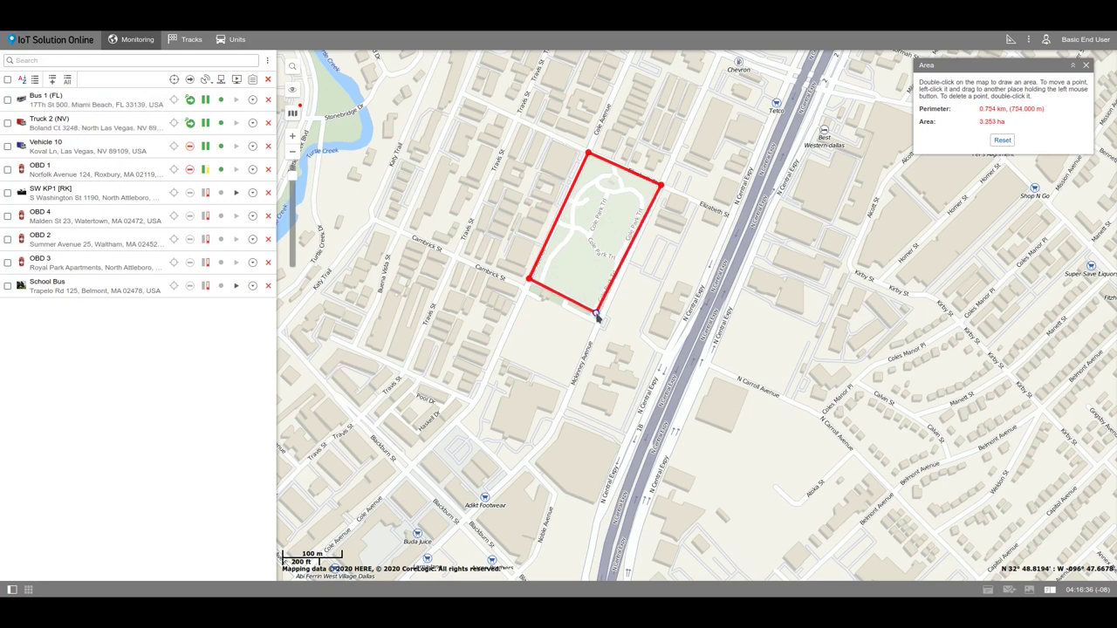
{"action": "left_click", "coordinate": [563, 318]}
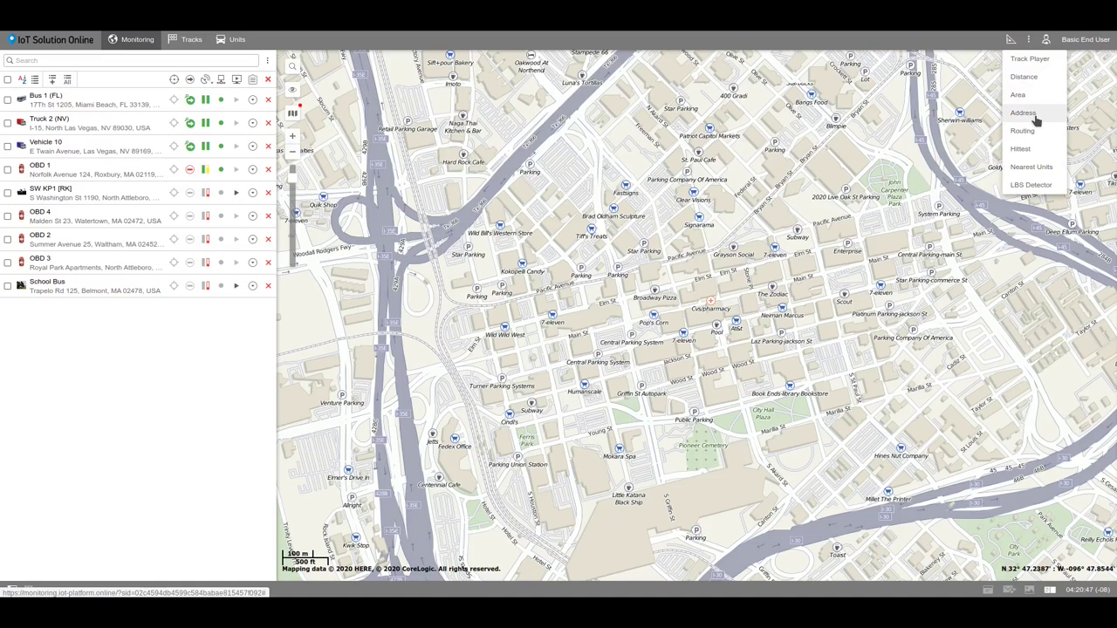
Look up the address at Broadway Pizza with the Address tool, keeping WebGIS as source
{"action": "left_click", "coordinate": [1034, 119]}
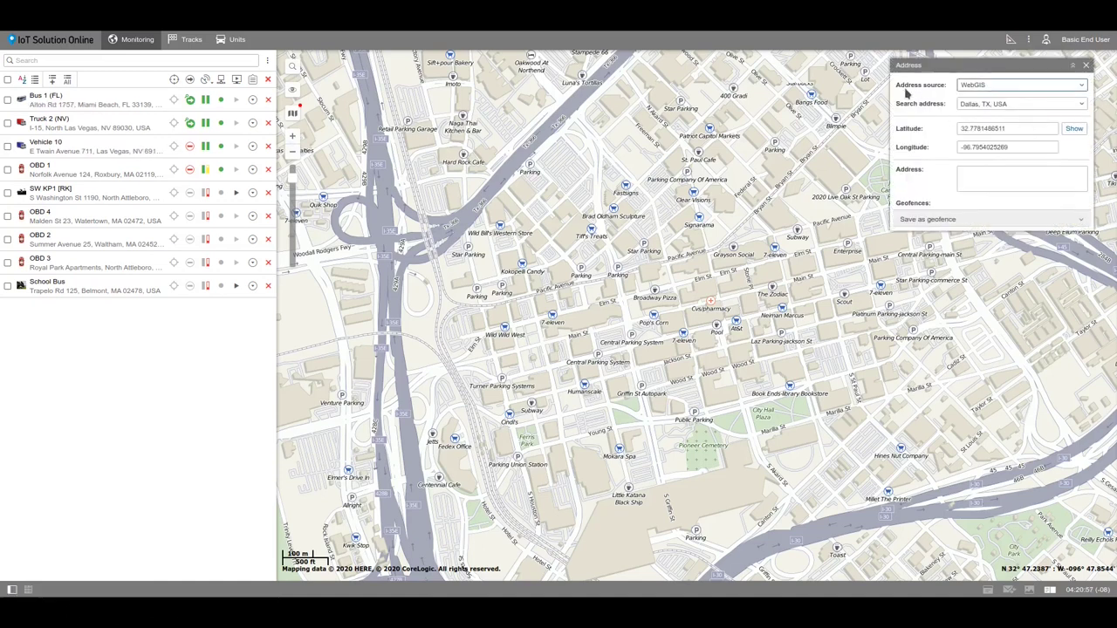
{"action": "left_click", "coordinate": [992, 87]}
{"action": "left_click", "coordinate": [995, 99]}
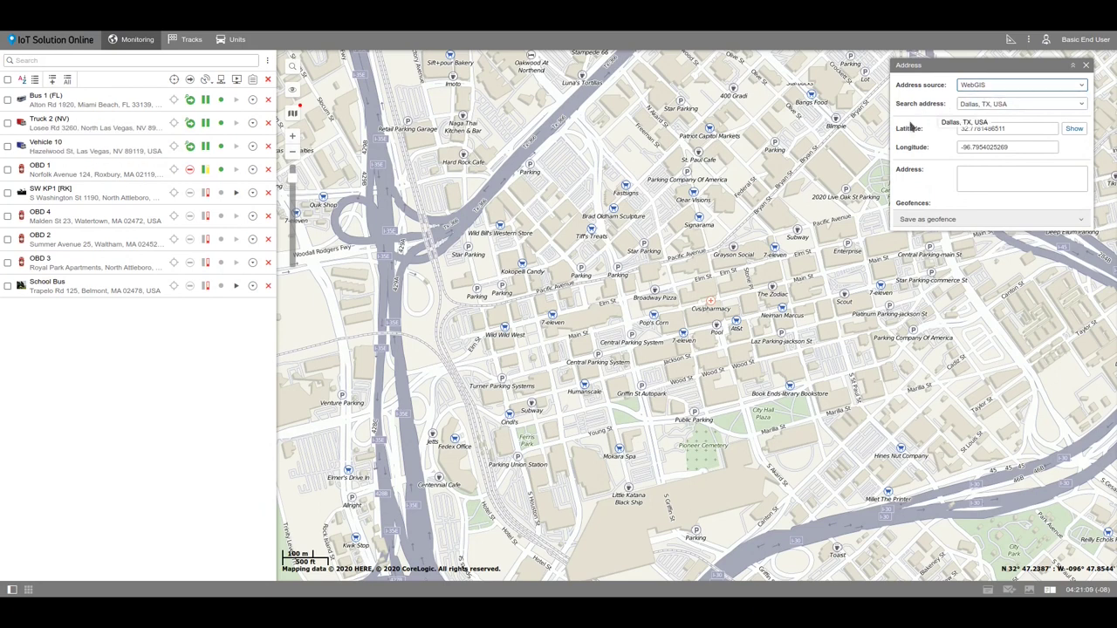
{"action": "left_click", "coordinate": [653, 301]}
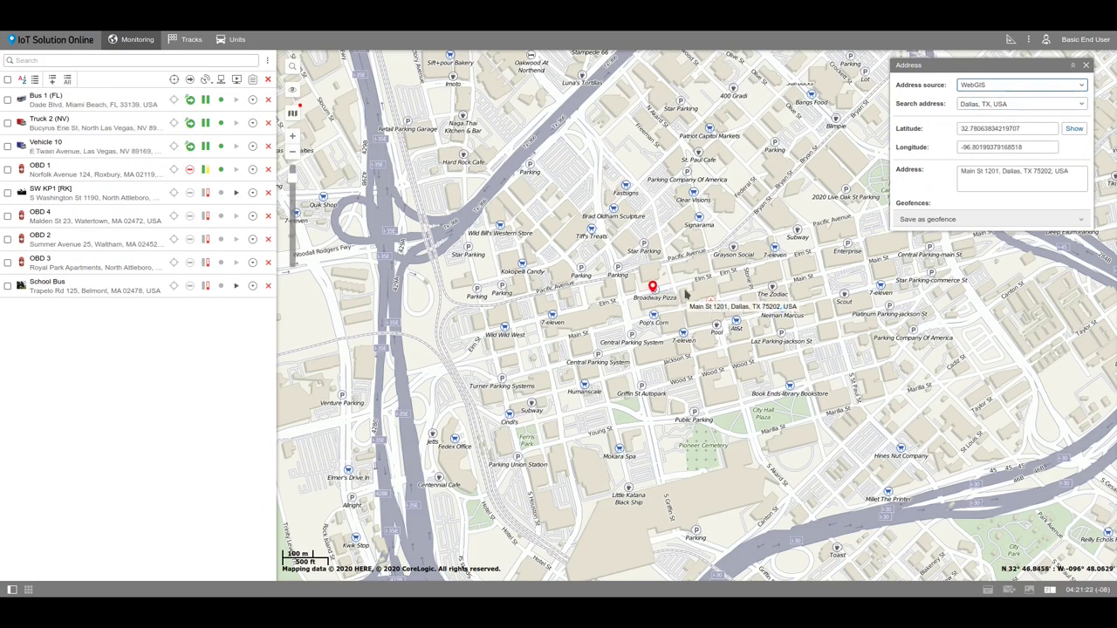
Locate N Harwood St 1717 instead and review its Save as geofence radius option
{"action": "left_click", "coordinate": [1010, 103]}
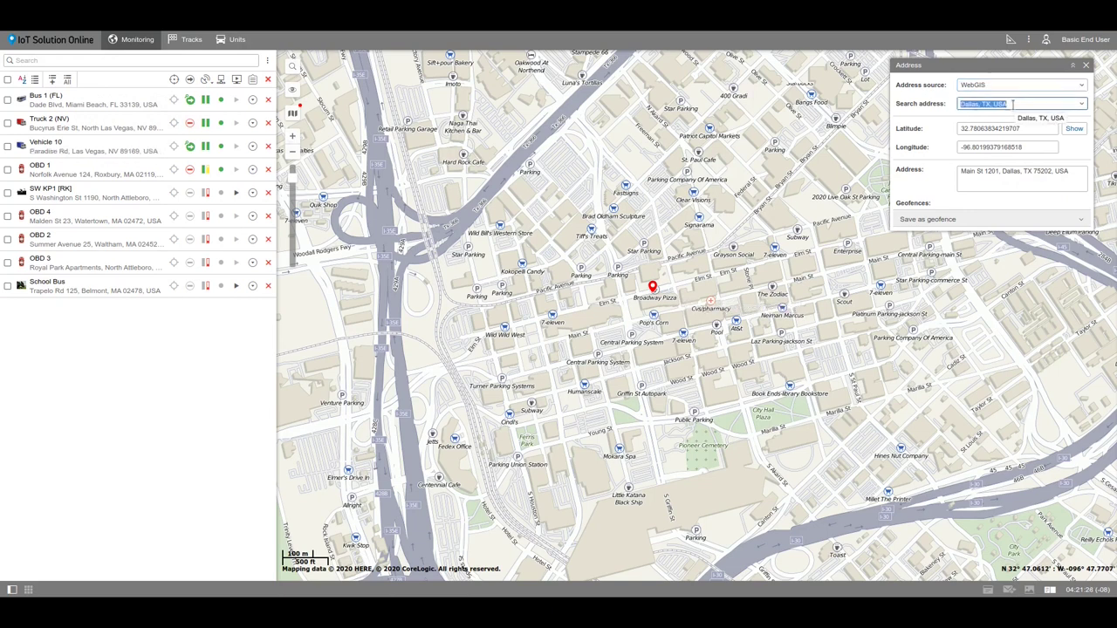
{"action": "type", "text": "Harwood St 1717, Dallas, TX 75201, USA"}
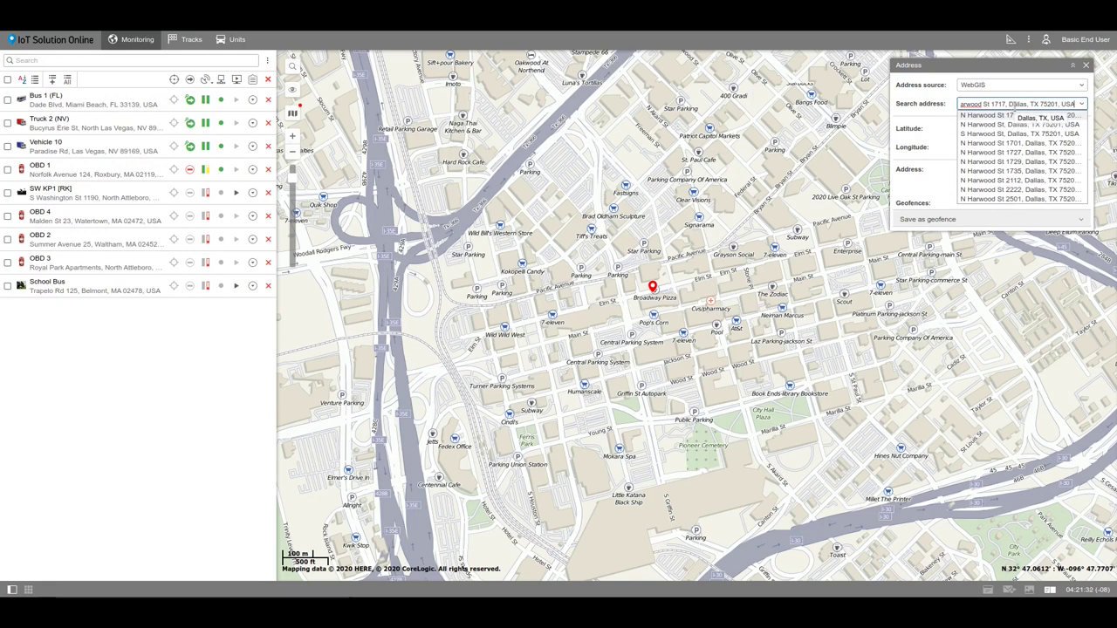
{"action": "left_click", "coordinate": [996, 116]}
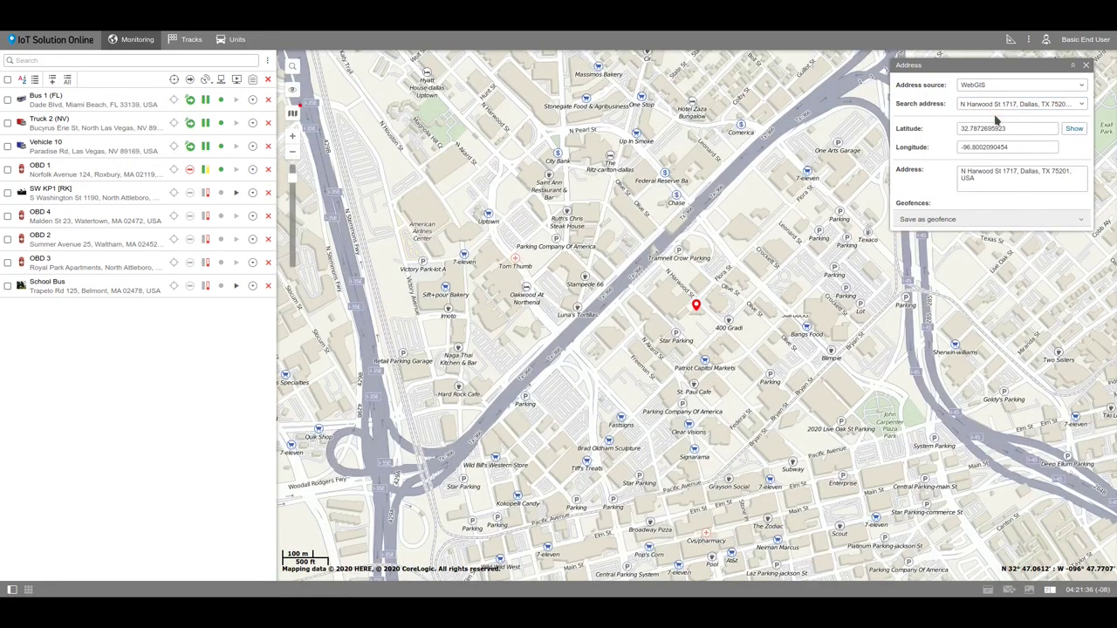
{"action": "left_click", "coordinate": [1008, 223]}
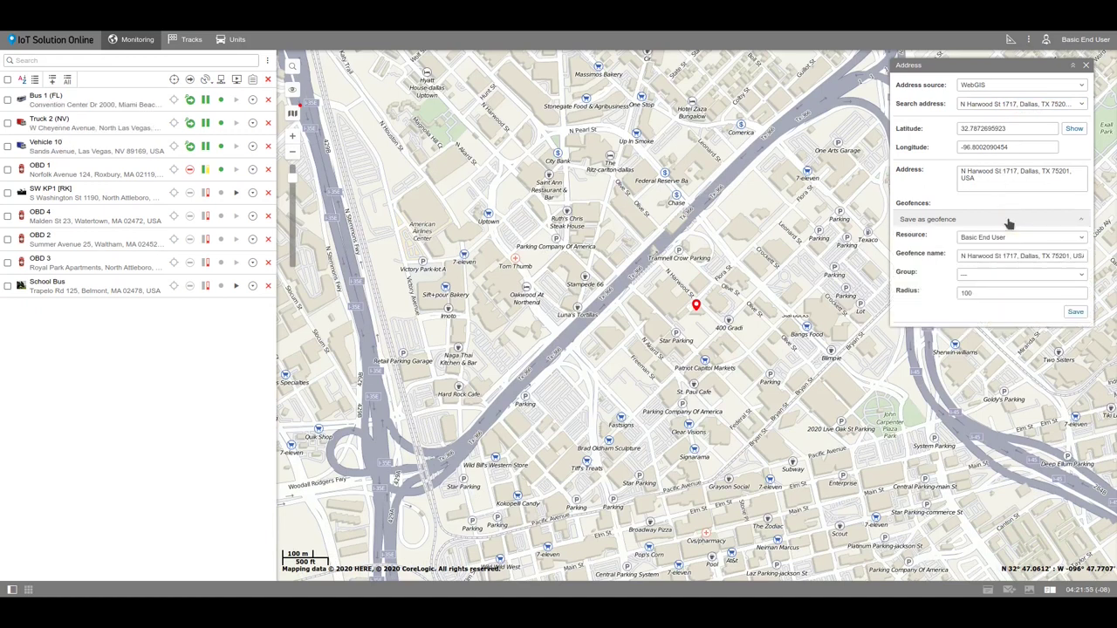
{"action": "left_click", "coordinate": [989, 293]}
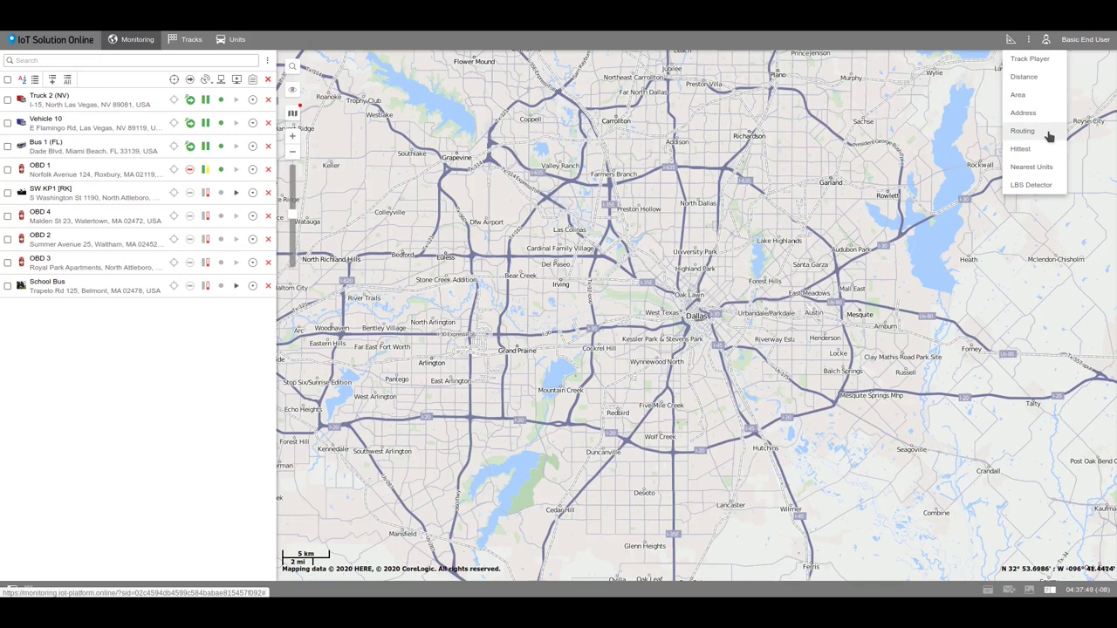
In the Routing tool with WebGIS, set Dallas Pkwy 13350 as the first route point
{"action": "left_click", "coordinate": [1047, 134]}
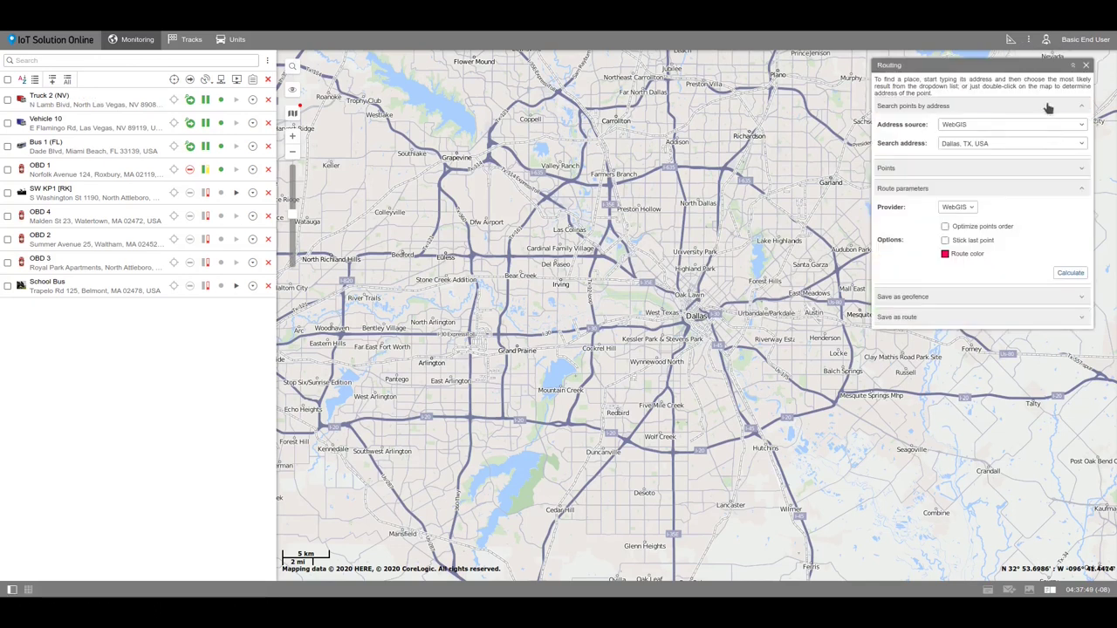
{"action": "left_click", "coordinate": [1038, 124]}
{"action": "left_click", "coordinate": [1036, 123]}
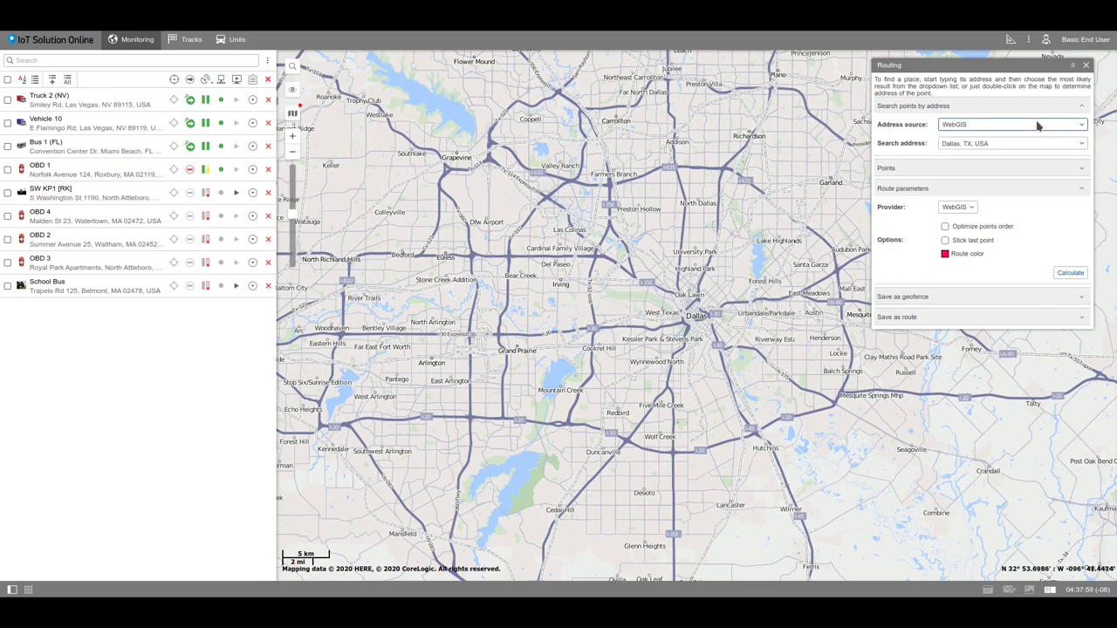
{"action": "left_click", "coordinate": [1034, 143]}
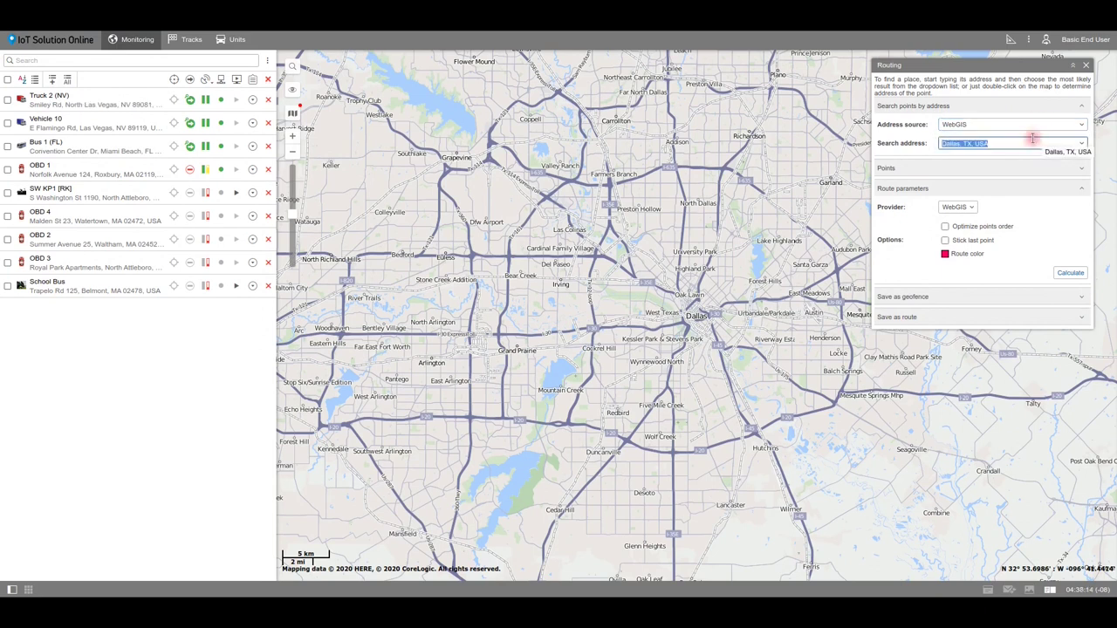
{"action": "type", "text": "13350 Dallas"}
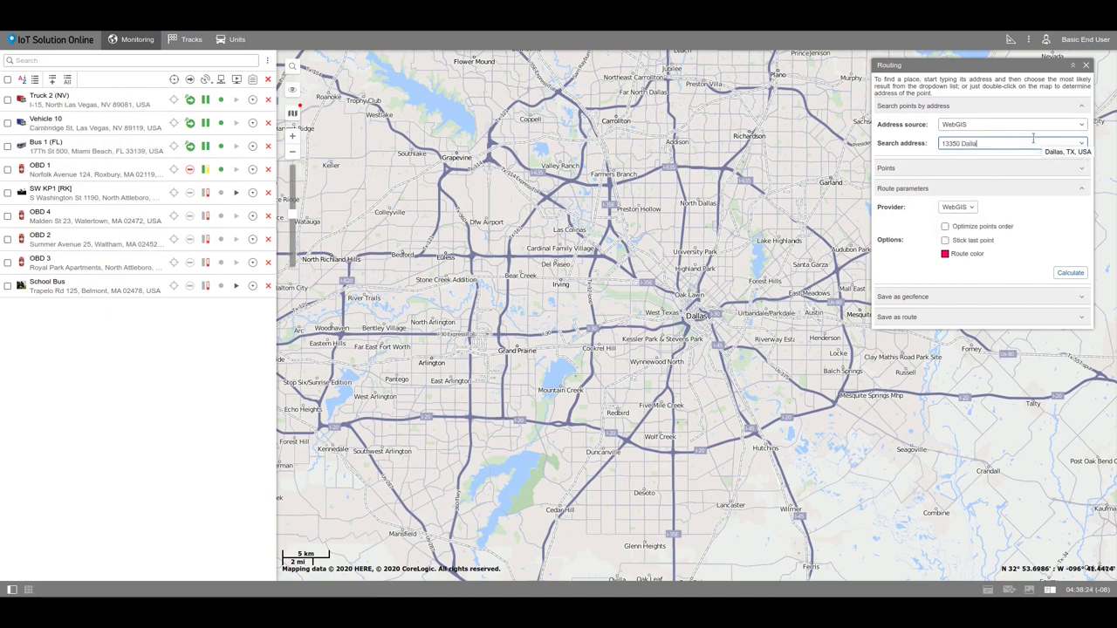
{"action": "left_click", "coordinate": [1028, 165]}
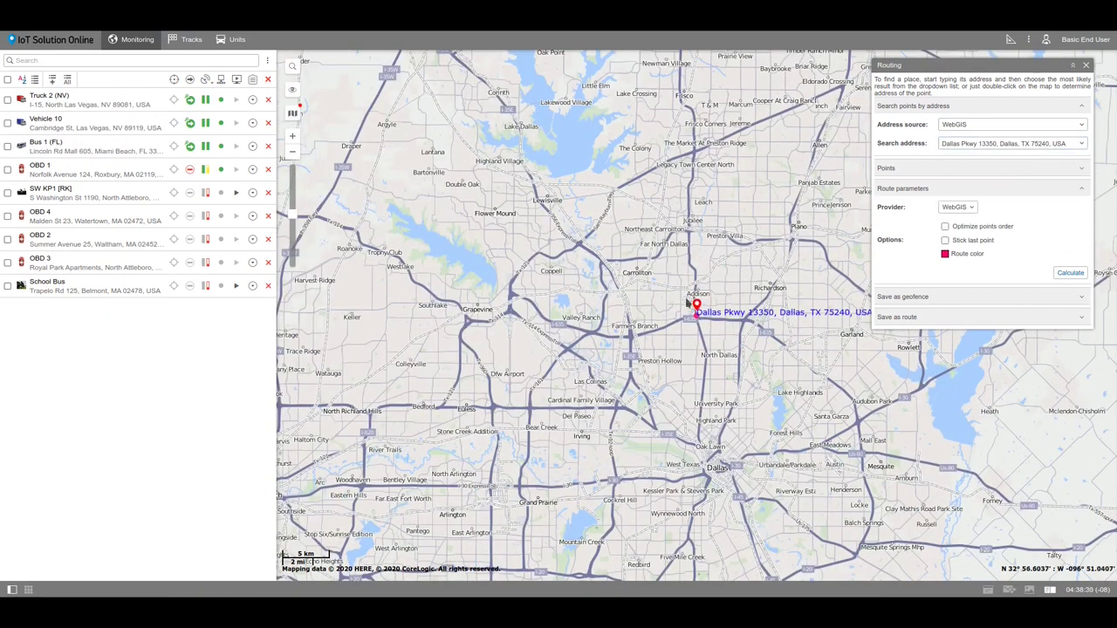
Add N Central Expy 8687 as the second route point
{"action": "left_click", "coordinate": [971, 143]}
{"action": "type", "text": "8687"}
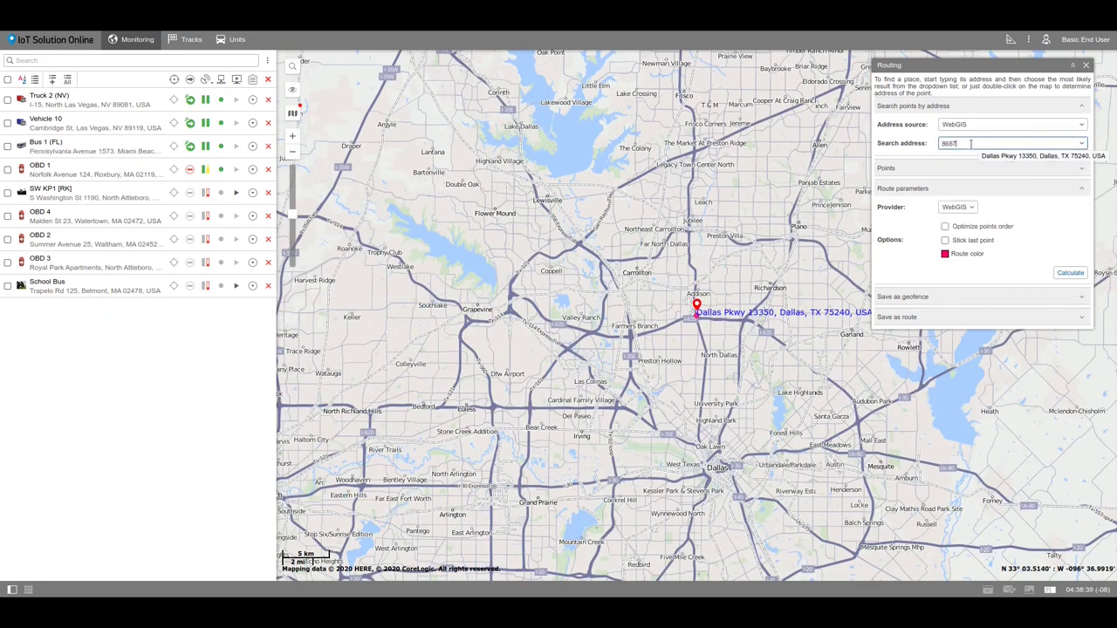
{"action": "type", "text": " N Center Expy"}
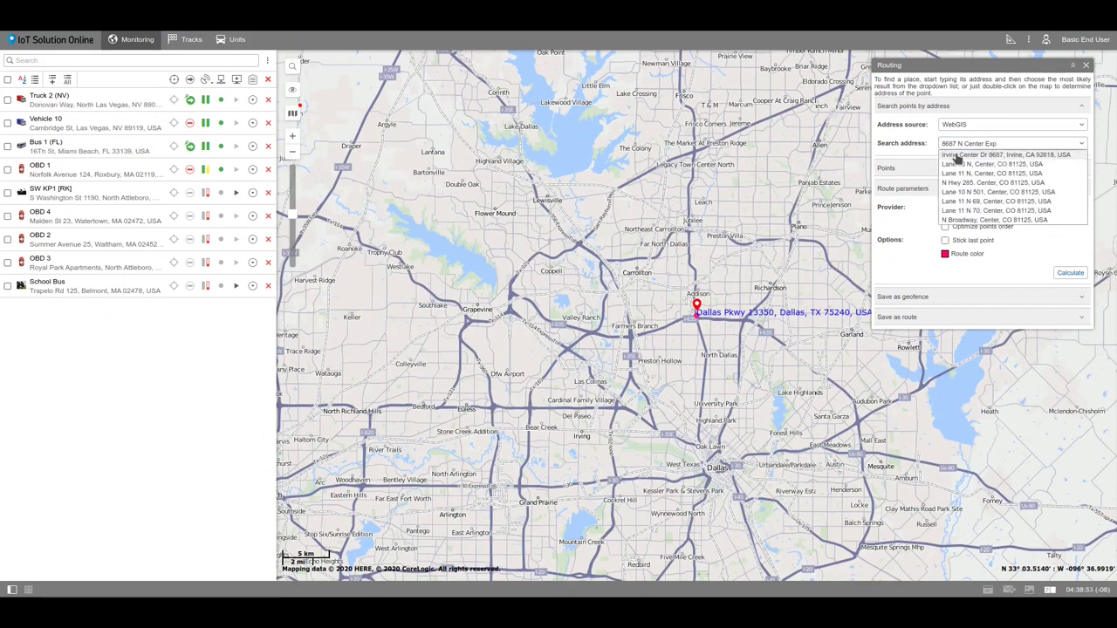
{"action": "left_click", "coordinate": [1005, 154]}
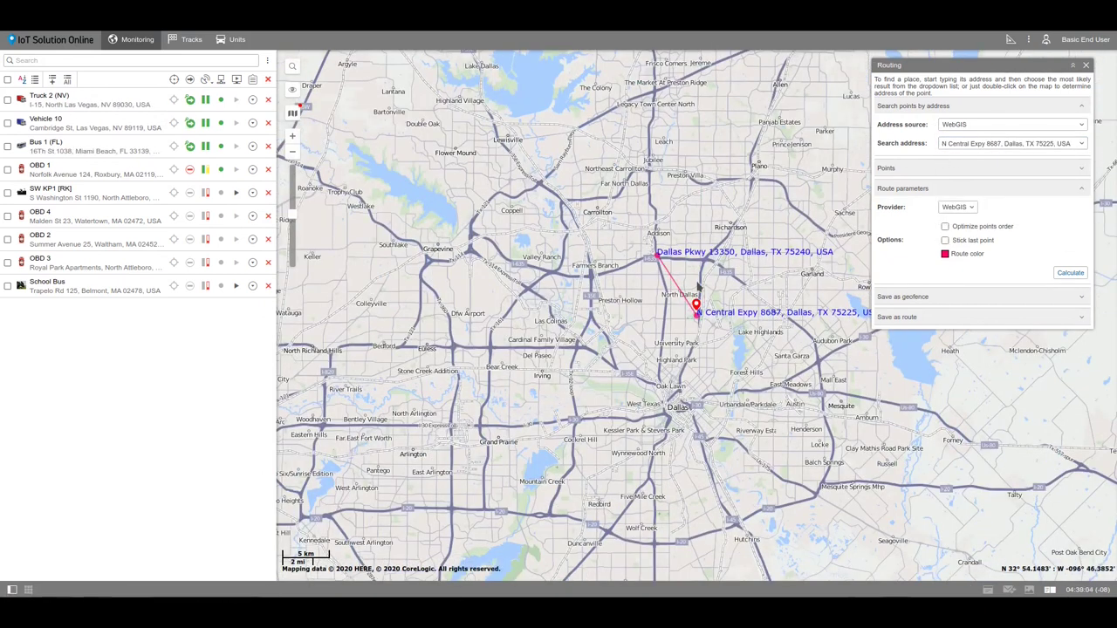
{"action": "scroll", "coordinate": [697, 286], "scroll_direction": "up", "scroll_amount": 1}
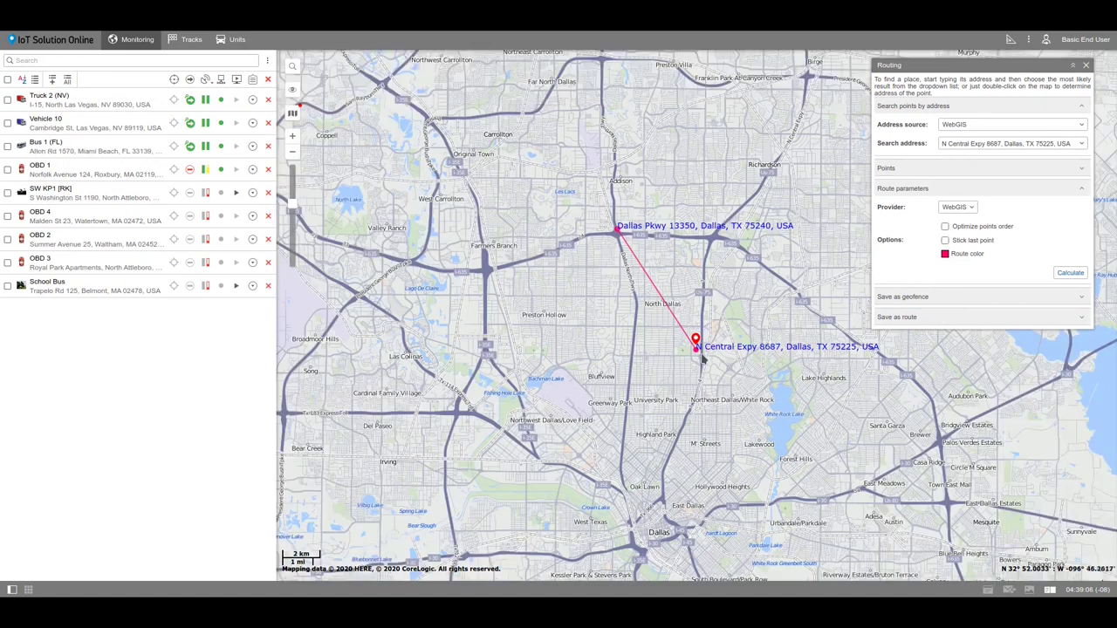
Add Gulfstream Dr 4723 and Lennox Ln 10742 stops, optimise point order, and fix N Central Expy 8687 as the last point
{"action": "double_click", "coordinate": [607, 250]}
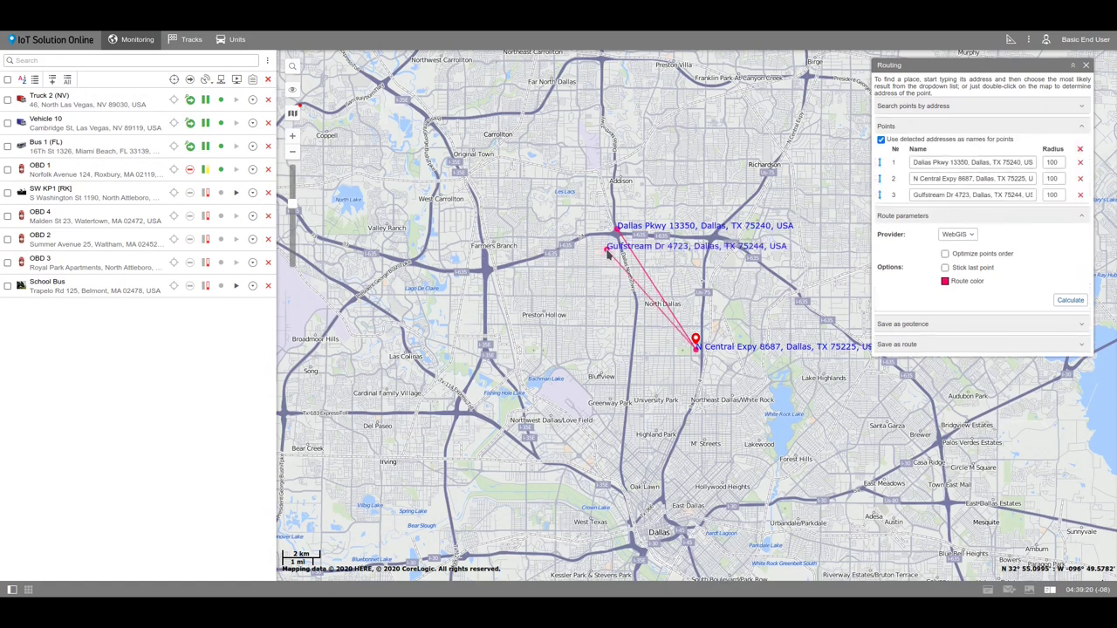
{"action": "double_click", "coordinate": [605, 300]}
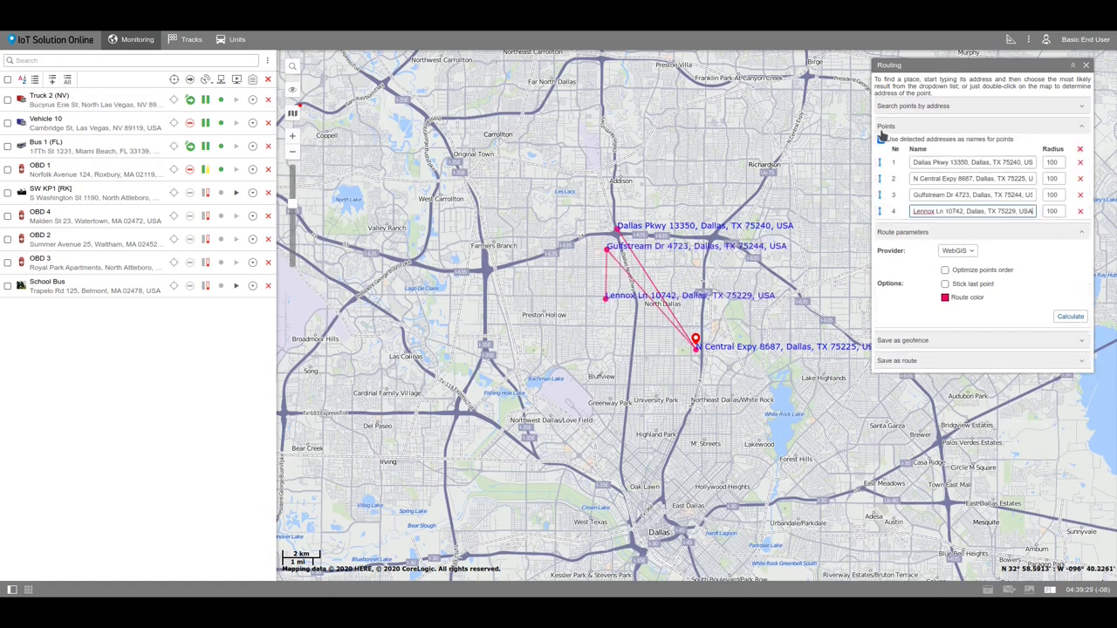
{"action": "left_click", "coordinate": [944, 271]}
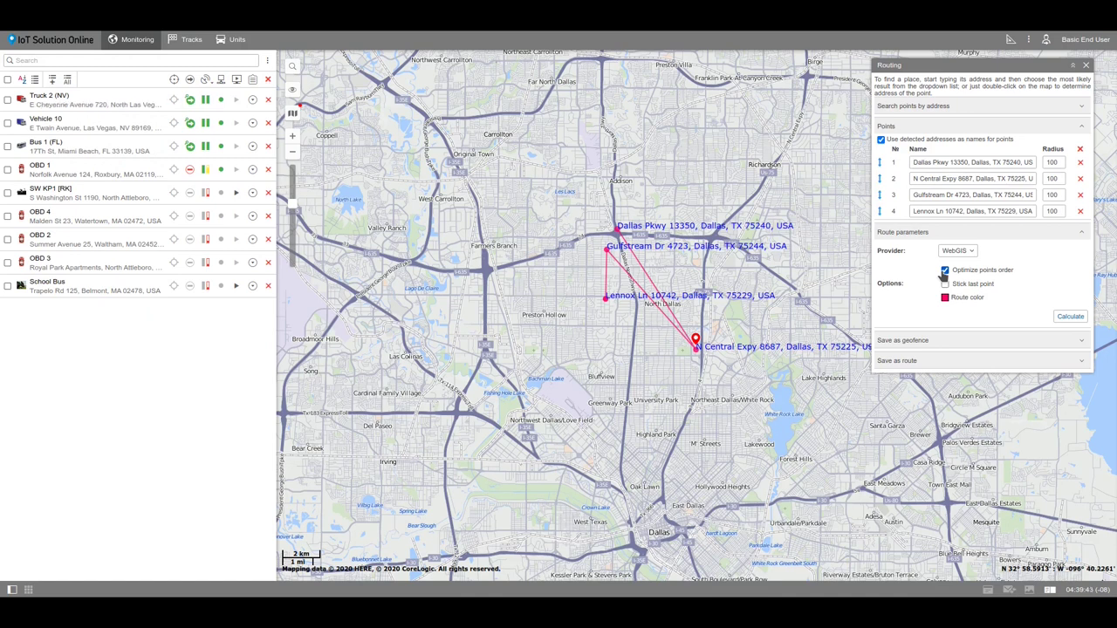
{"action": "left_click_drag", "start_coordinate": [879, 178], "coordinate": [883, 211]}
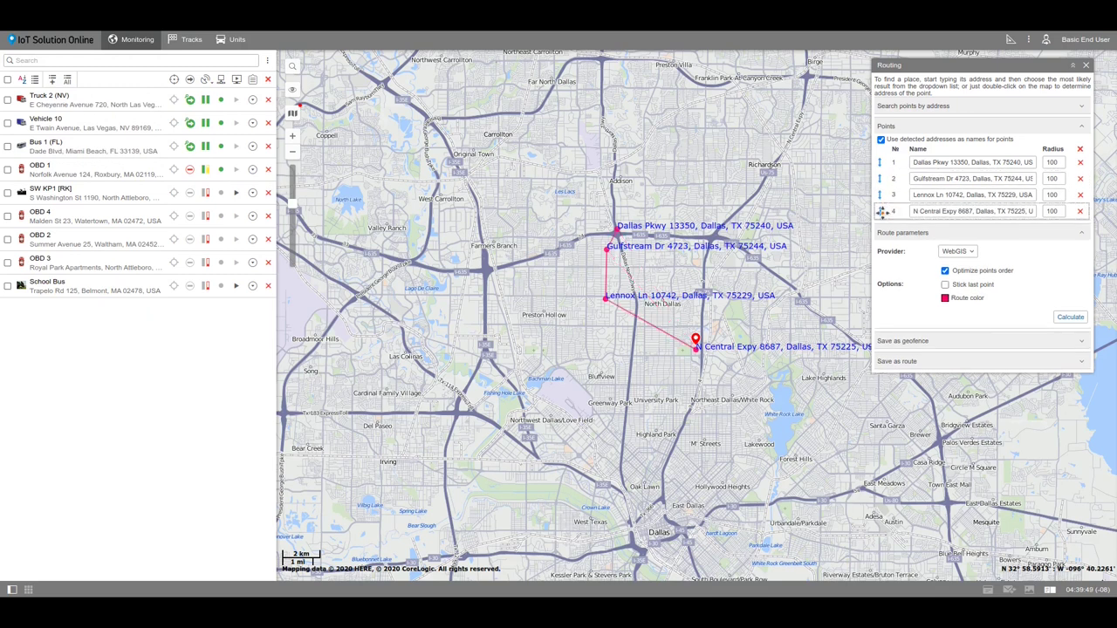
{"action": "left_click", "coordinate": [944, 285]}
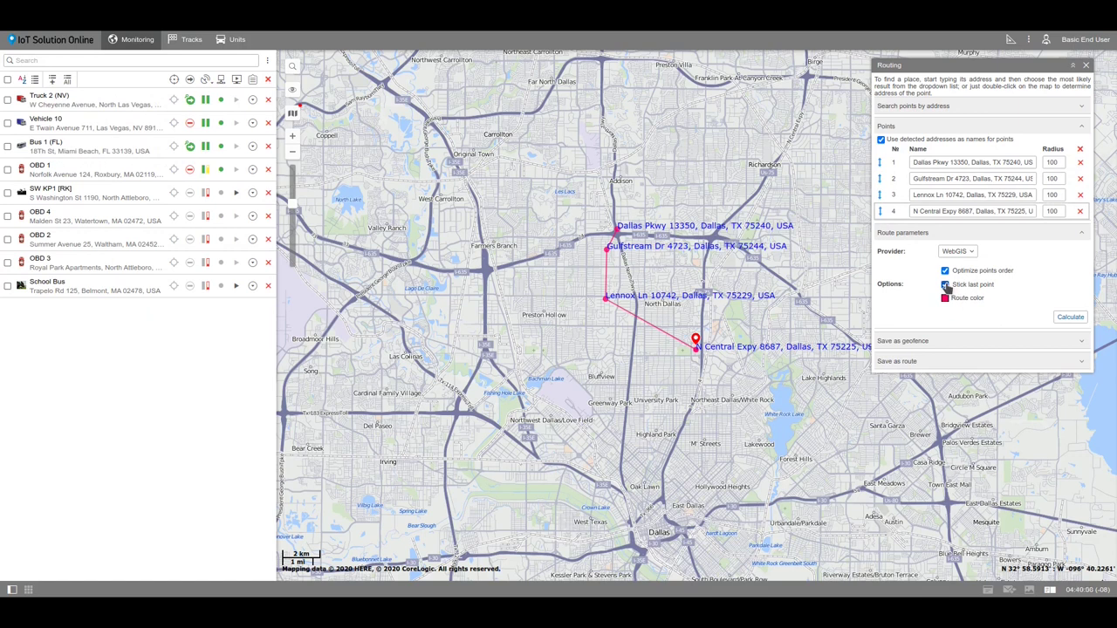
Set the route colour to orange and show the route's Save as geofence options
{"action": "left_click", "coordinate": [944, 298]}
{"action": "left_click", "coordinate": [955, 447]}
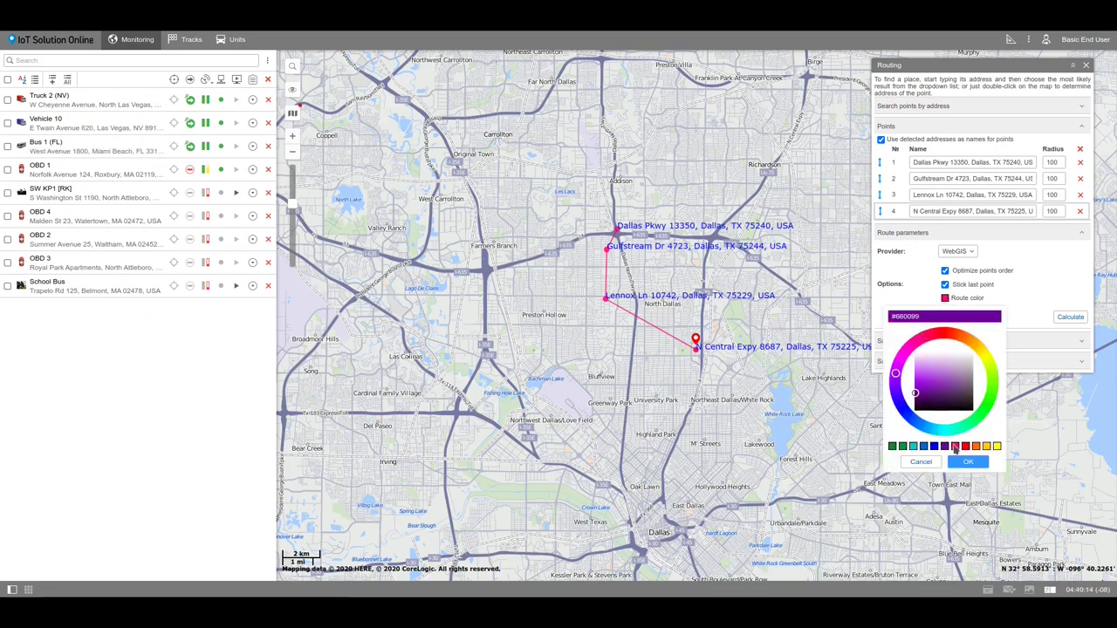
{"action": "left_click", "coordinate": [944, 298]}
{"action": "left_click", "coordinate": [912, 446]}
{"action": "left_click", "coordinate": [945, 299]}
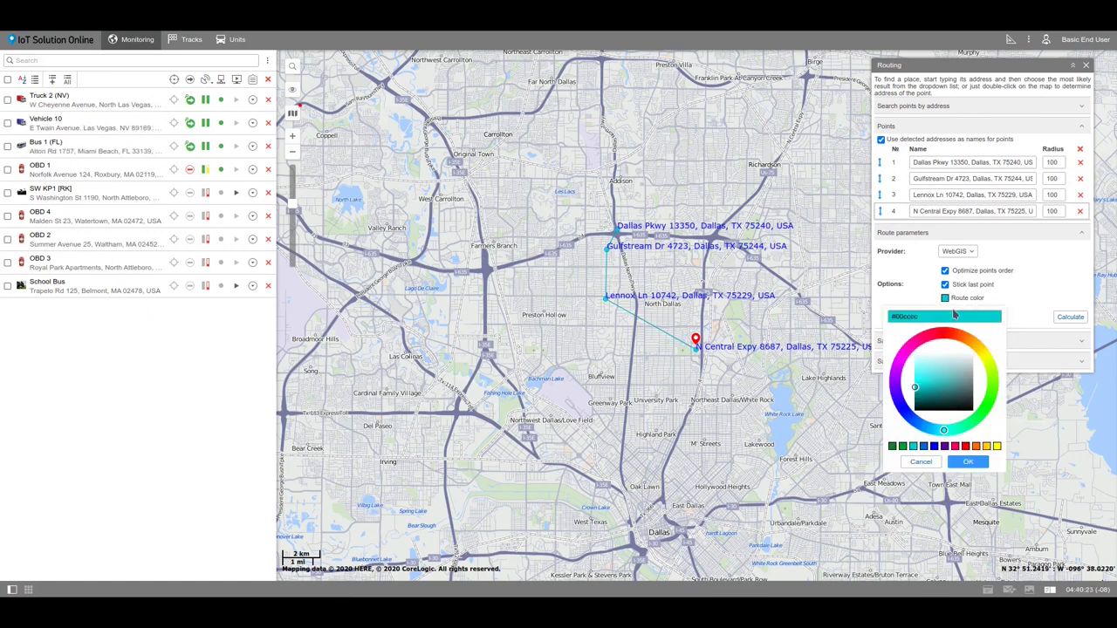
{"action": "left_click", "coordinate": [985, 446]}
{"action": "left_click", "coordinate": [968, 462]}
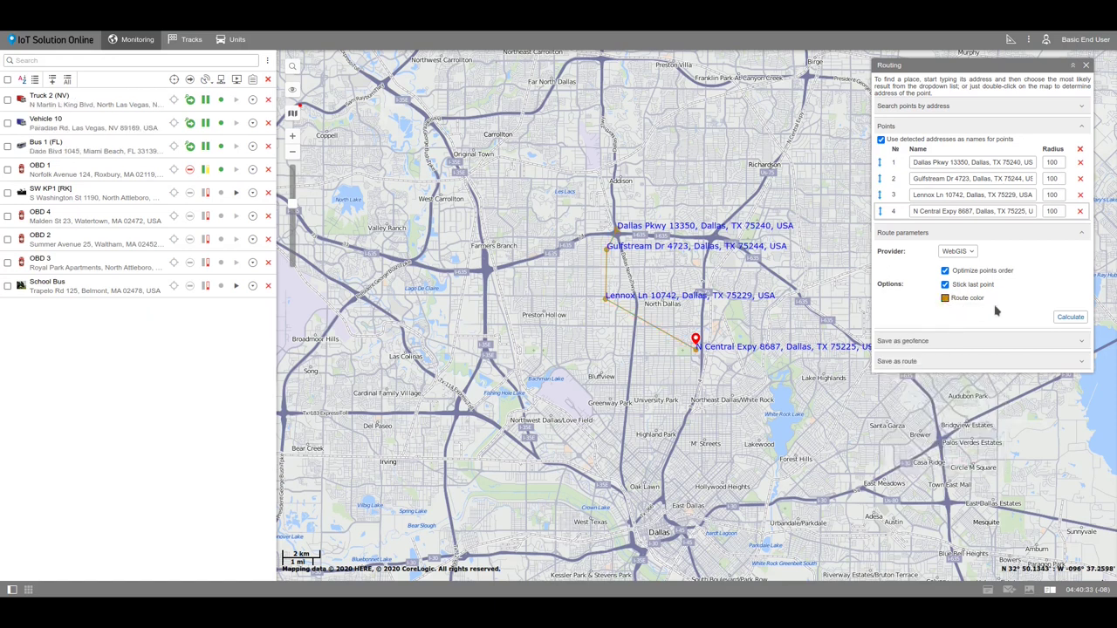
{"action": "left_click", "coordinate": [1058, 338]}
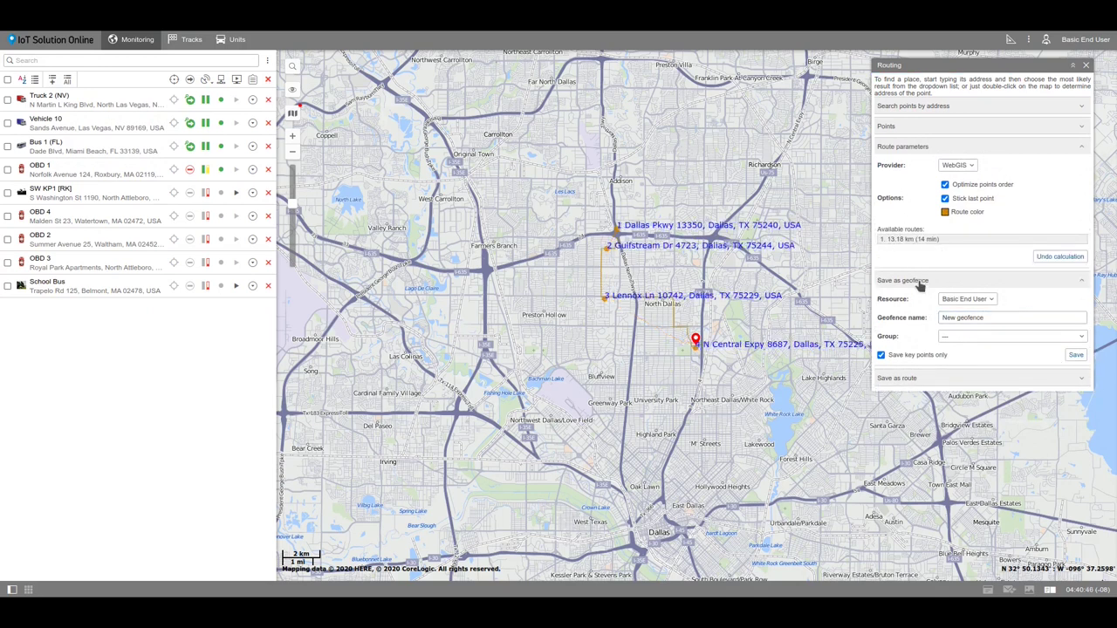
Review the geofence Resource (Basic End User), name and Group fields, then expand Save as route
{"action": "left_click", "coordinate": [963, 300]}
{"action": "left_click", "coordinate": [964, 305]}
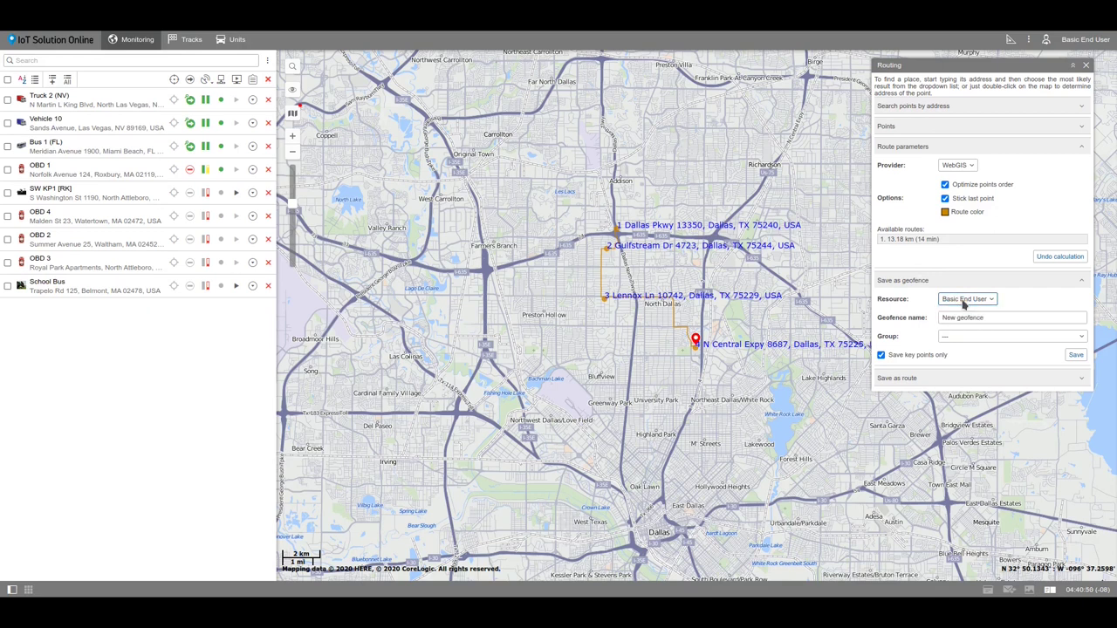
{"action": "left_click", "coordinate": [984, 319]}
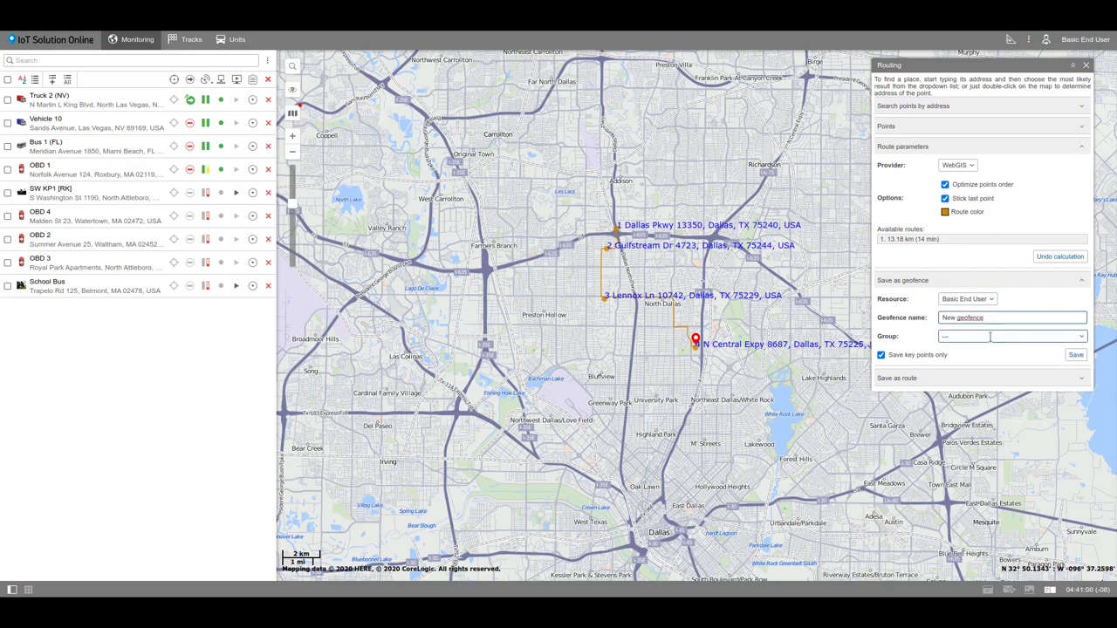
{"action": "left_click", "coordinate": [990, 337]}
{"action": "left_click", "coordinate": [989, 337]}
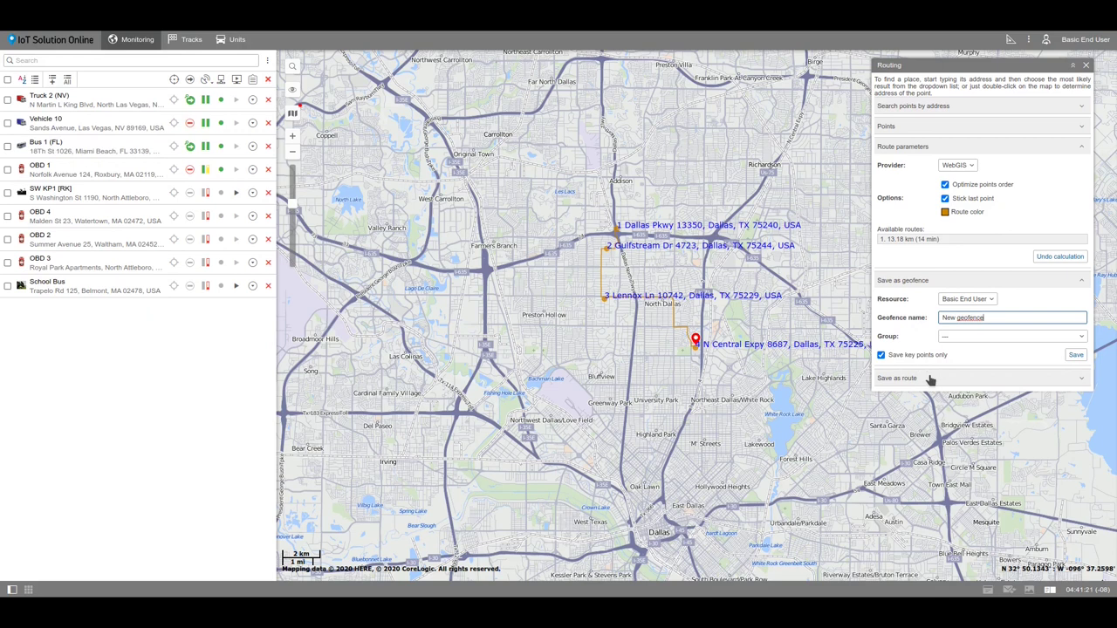
{"action": "left_click", "coordinate": [929, 378]}
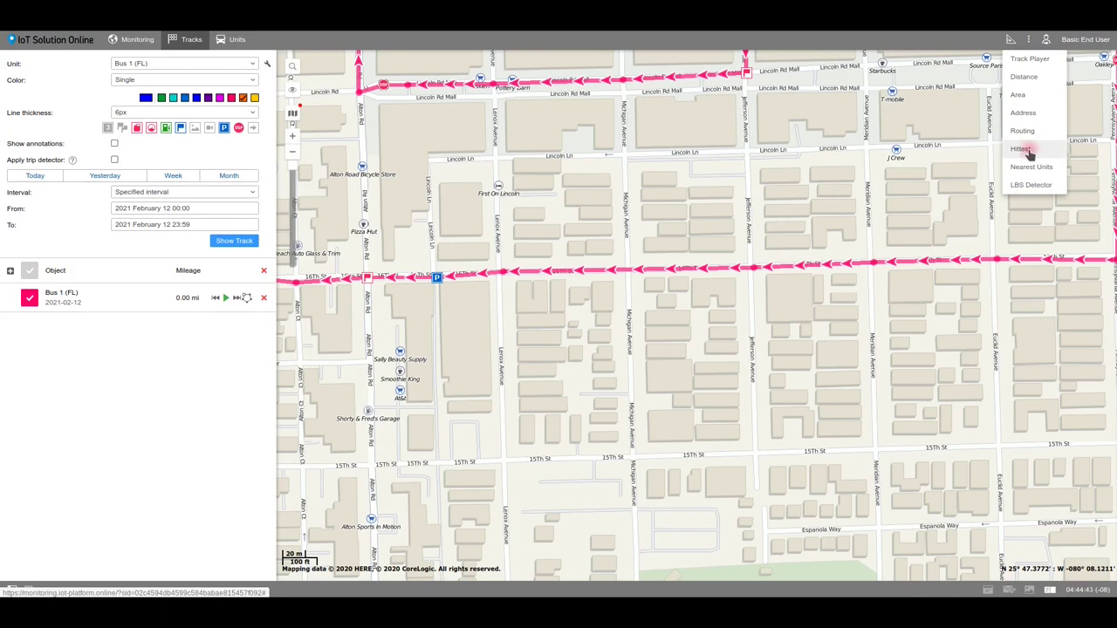
Load a Bus 1 (FL) track point into Track Hittest from its details popup
{"action": "left_click", "coordinate": [1028, 151]}
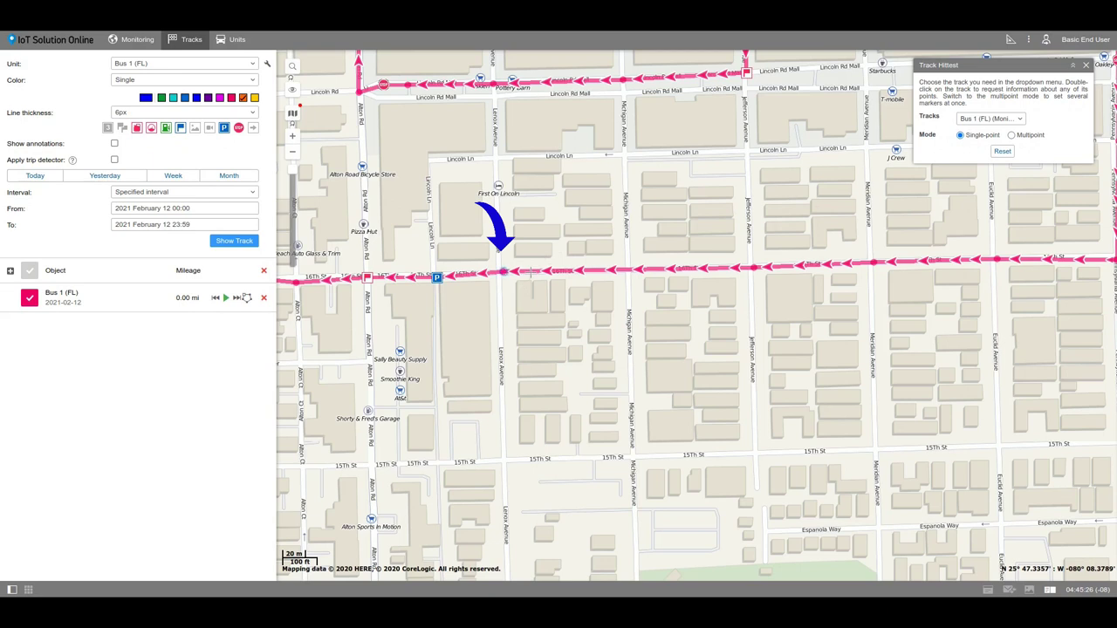
{"action": "double_click", "coordinate": [504, 271]}
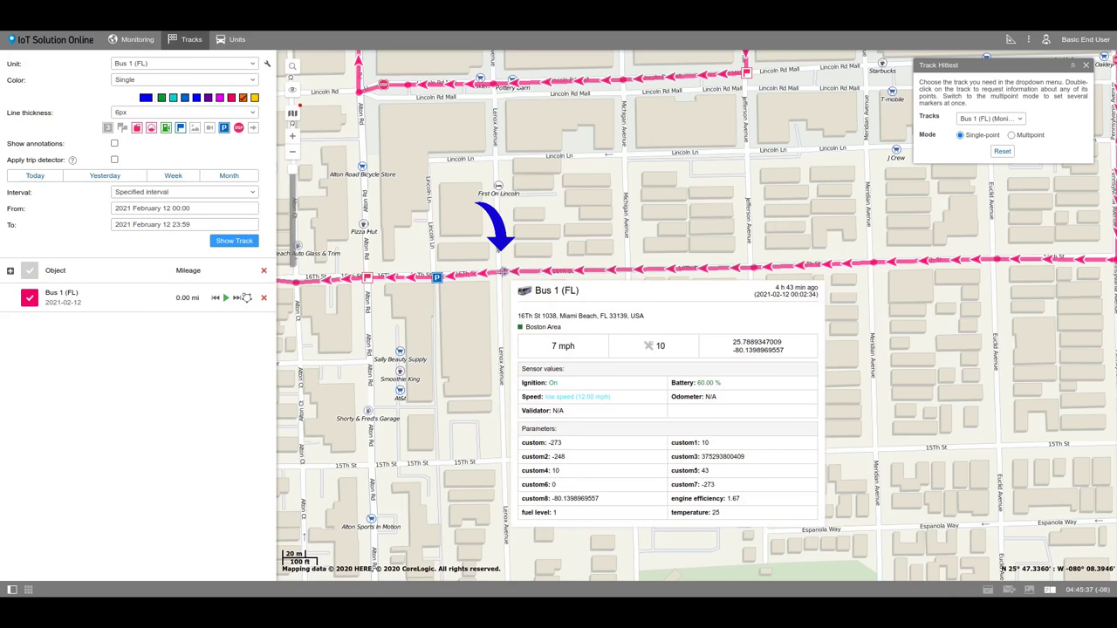
{"action": "left_click", "coordinate": [469, 274]}
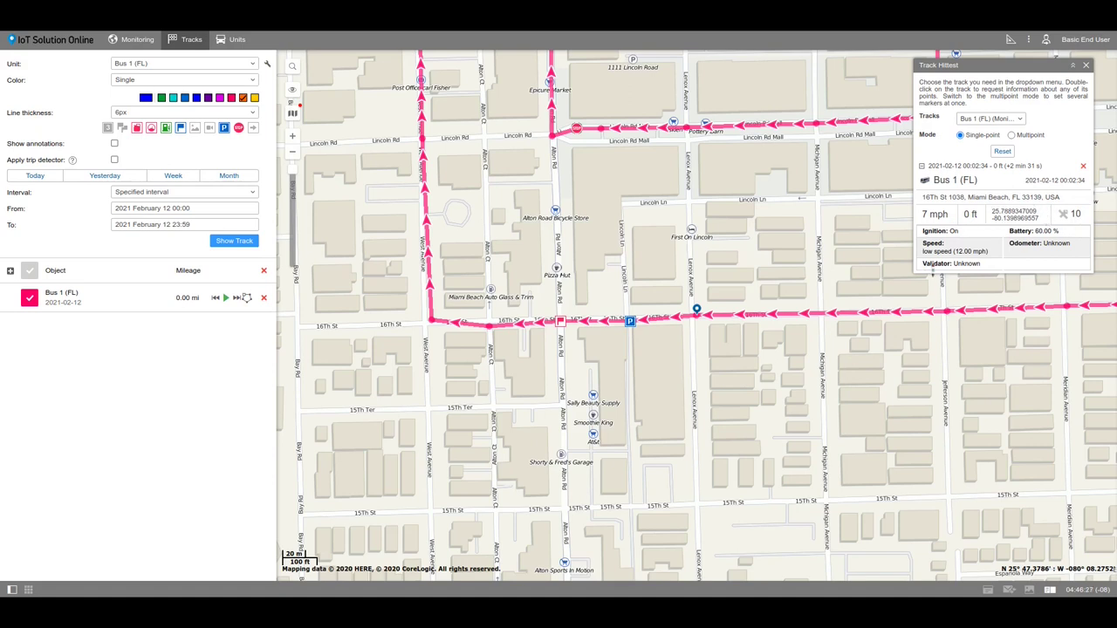
Switch Hittest to Multipoint, add a second track point, and expand the 00:02:28 point's details
{"action": "left_click", "coordinate": [1029, 136]}
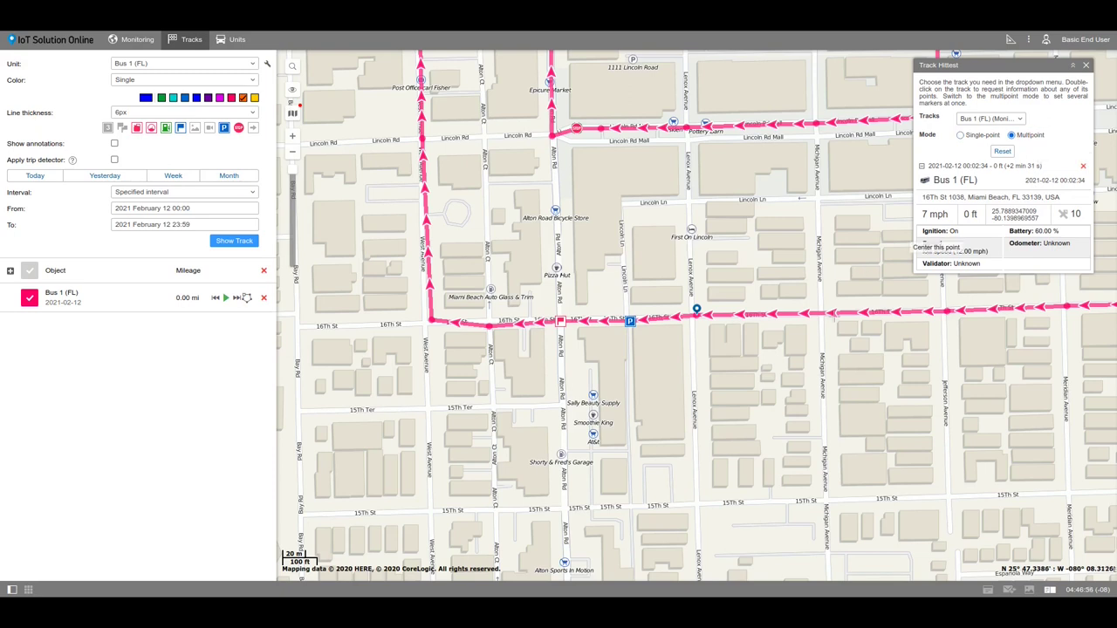
{"action": "left_click", "coordinate": [945, 311]}
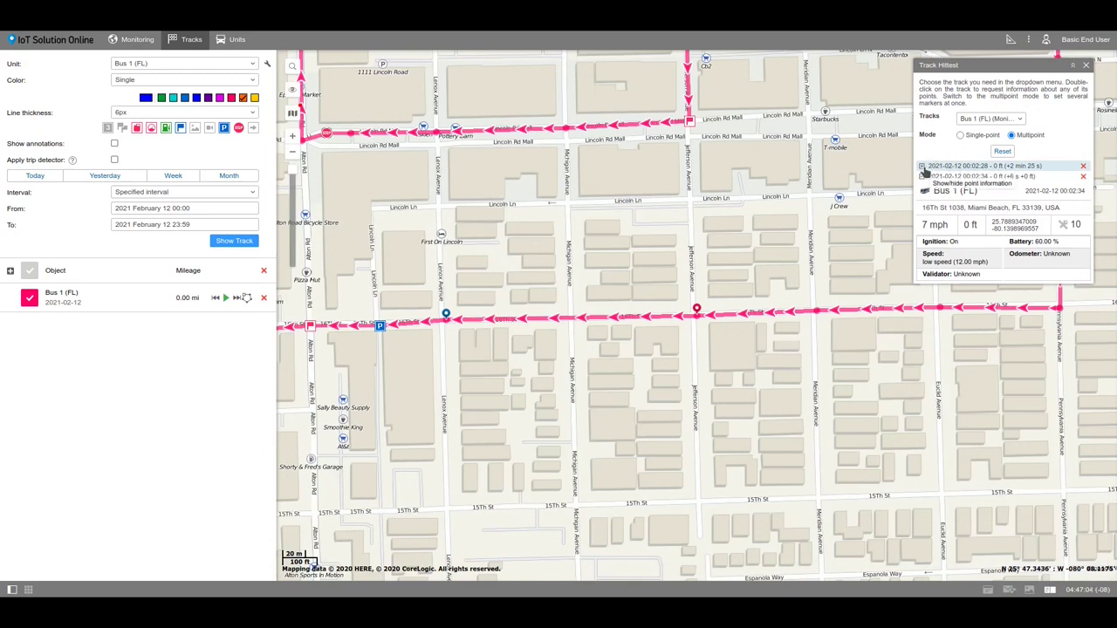
{"action": "left_click", "coordinate": [922, 167]}
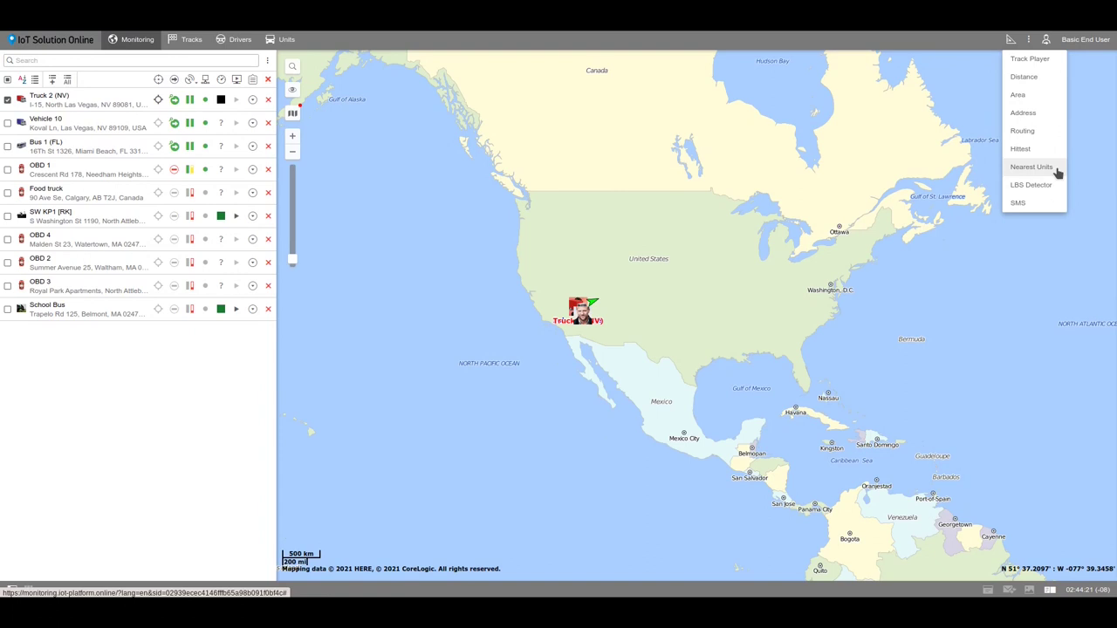
Search for the 5 units nearest the Dallas address with the Nearest Units tool
{"action": "left_click", "coordinate": [1051, 168]}
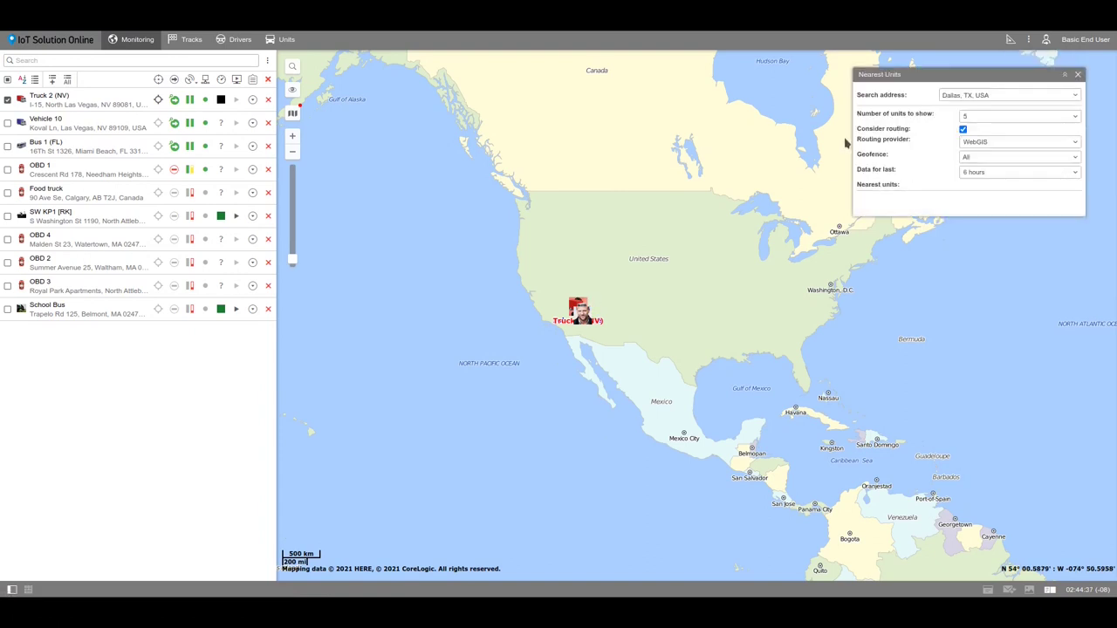
{"action": "left_click", "coordinate": [657, 261]}
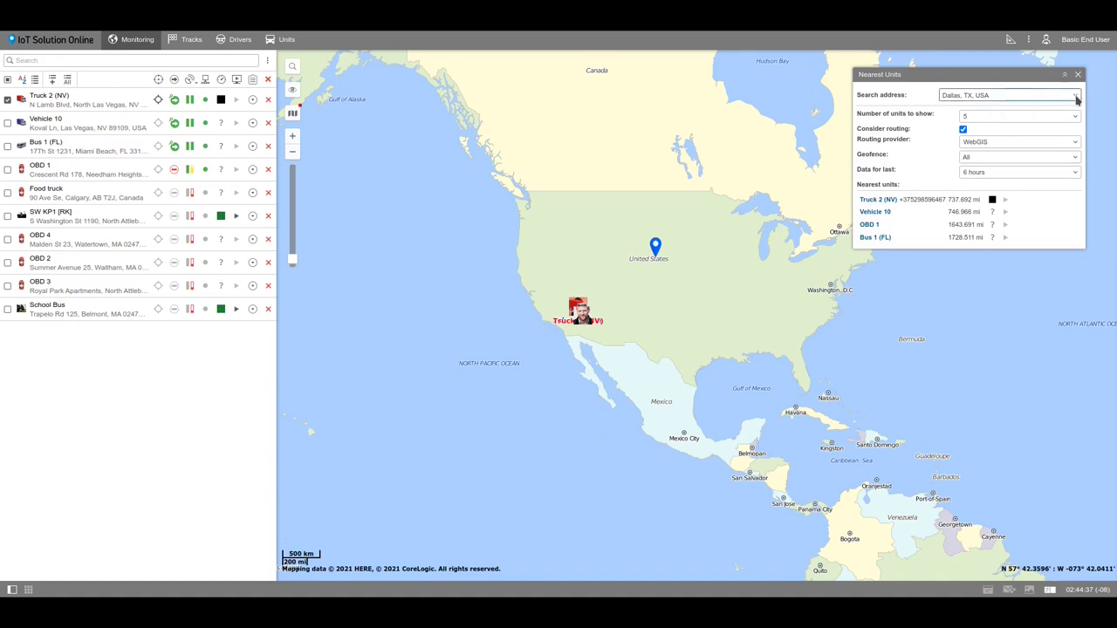
{"action": "left_click", "coordinate": [1003, 120]}
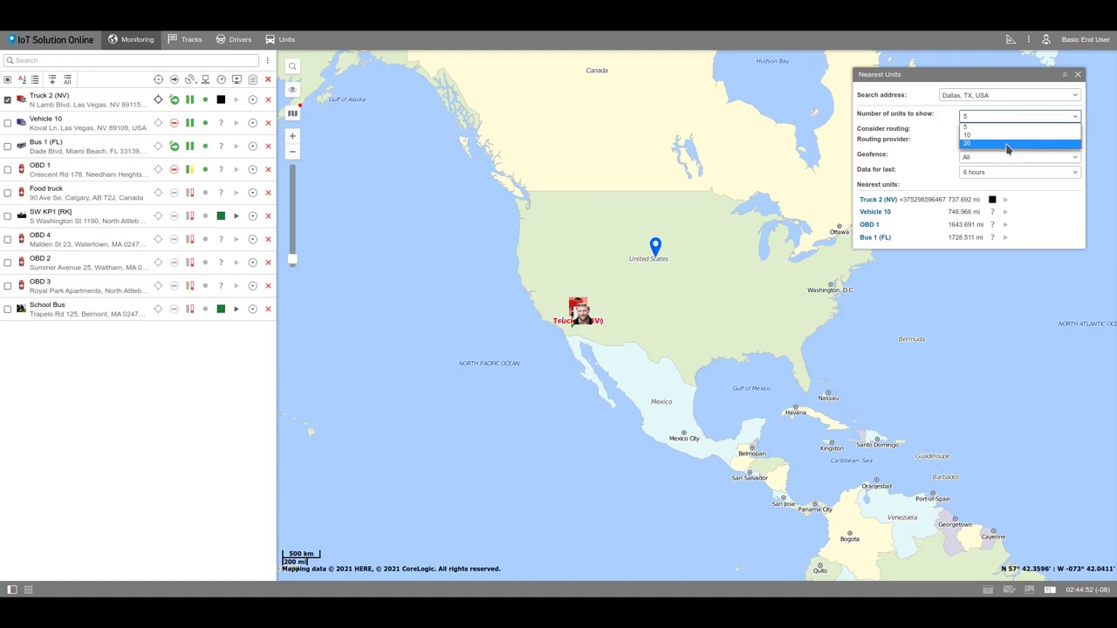
{"action": "left_click", "coordinate": [1007, 128]}
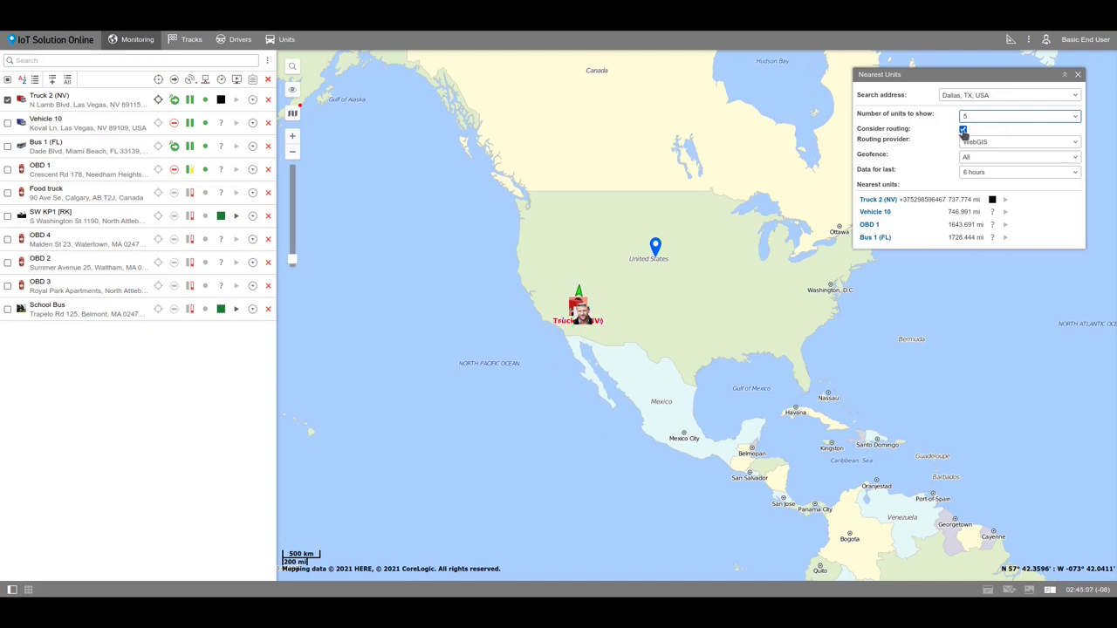
Enable road routing via WebGIS, keep the geofence filter on All and use last-6-hours data
{"action": "left_click", "coordinate": [962, 129]}
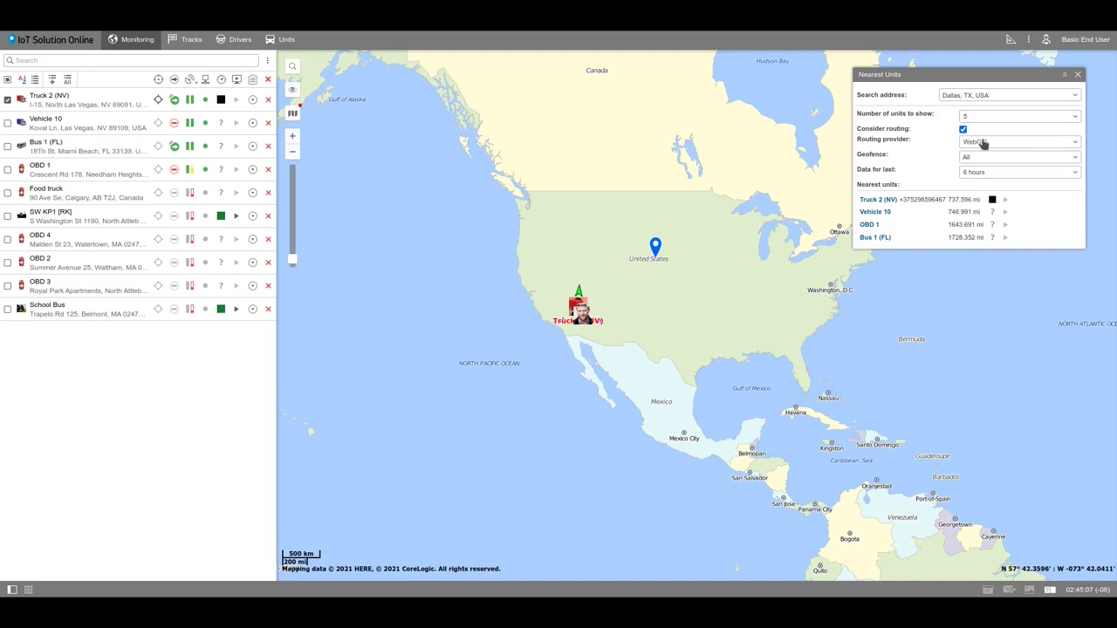
{"action": "left_click", "coordinate": [984, 143]}
{"action": "left_click", "coordinate": [985, 146]}
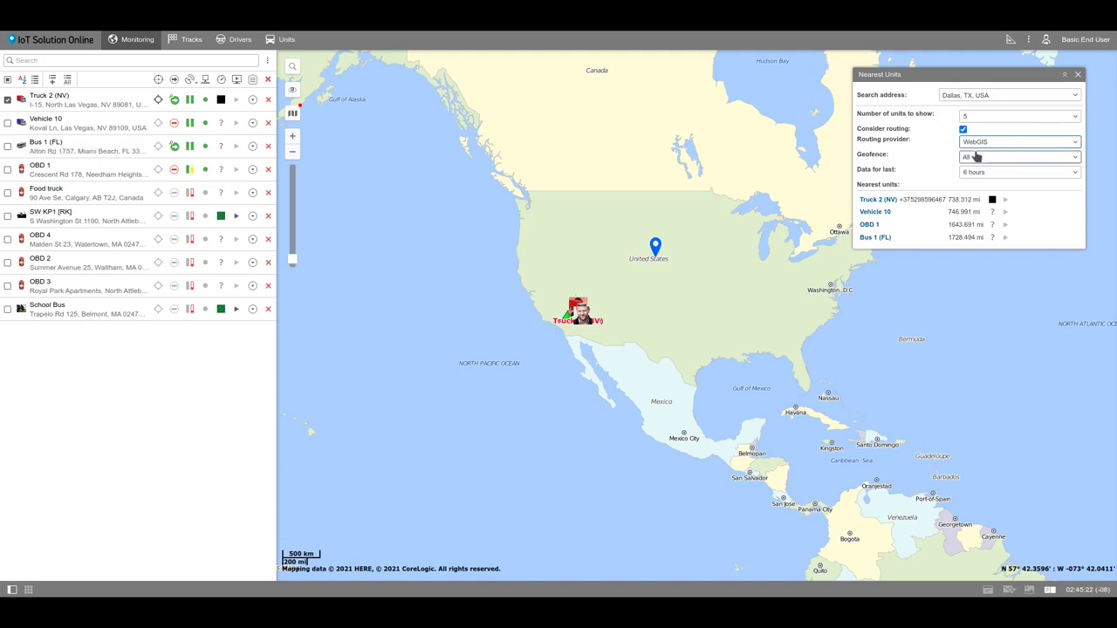
{"action": "left_click", "coordinate": [975, 156]}
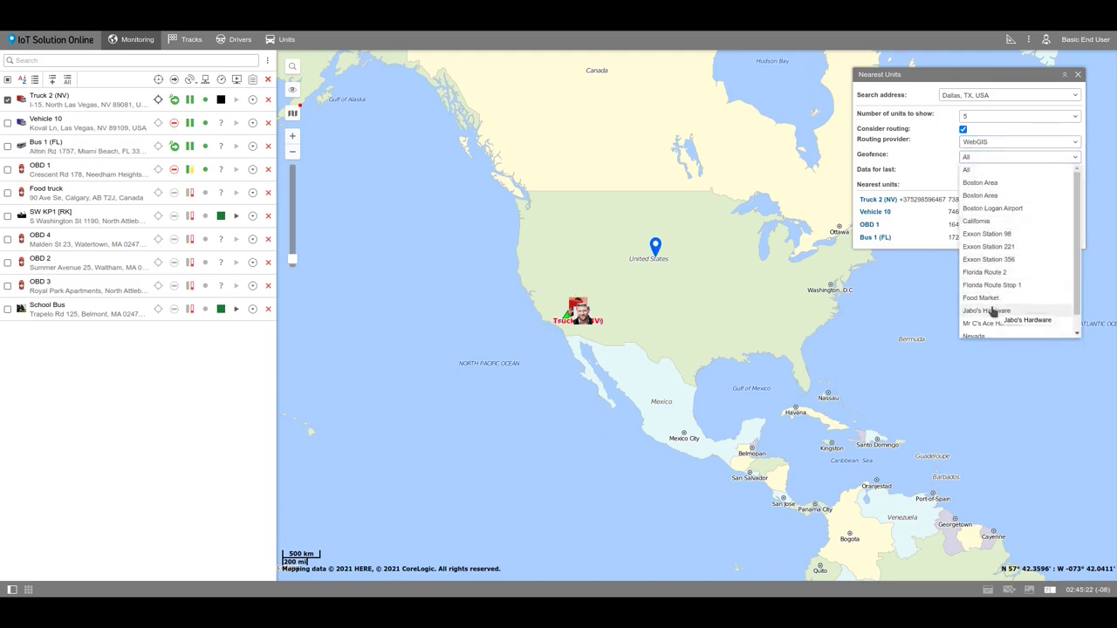
{"action": "scroll", "coordinate": [993, 303], "scroll_direction": "down", "scroll_amount": 1}
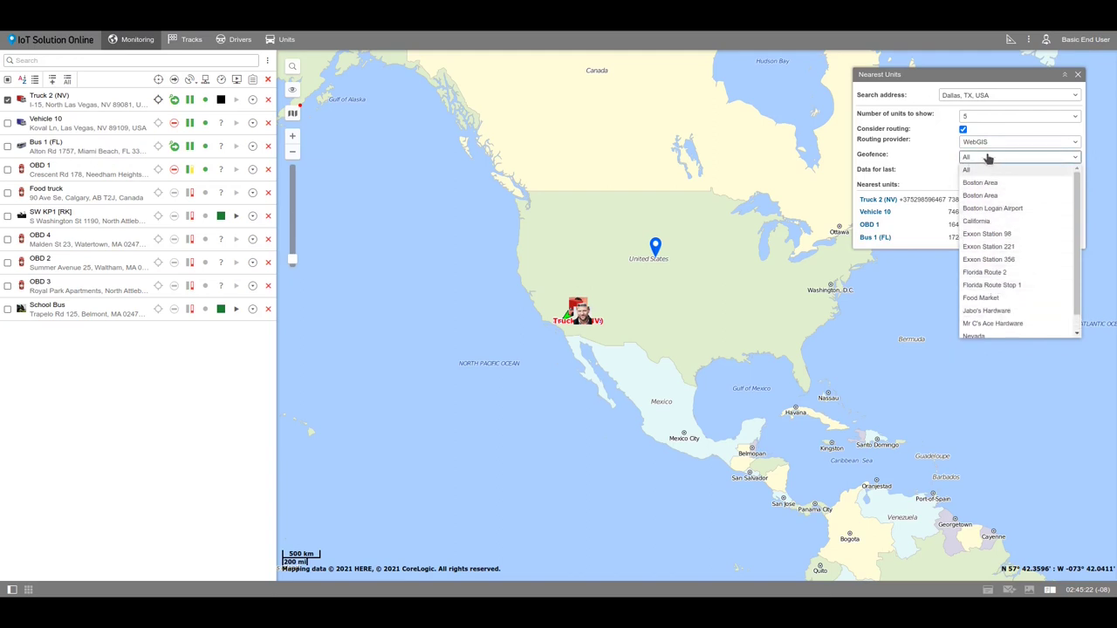
{"action": "left_click", "coordinate": [979, 158]}
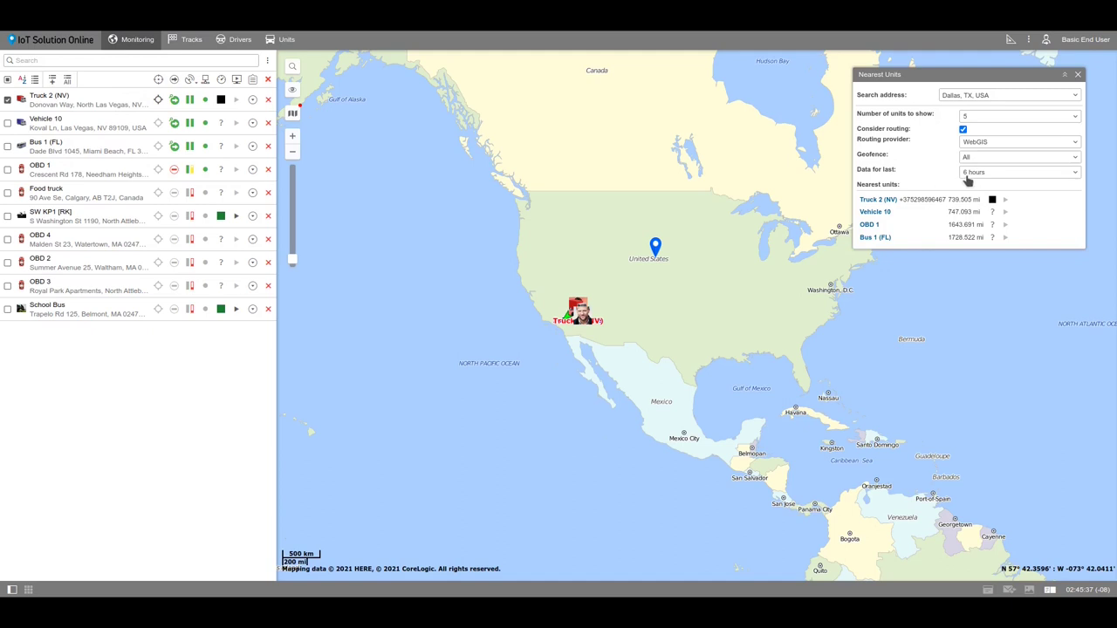
{"action": "left_click", "coordinate": [966, 179]}
{"action": "left_click", "coordinate": [977, 209]}
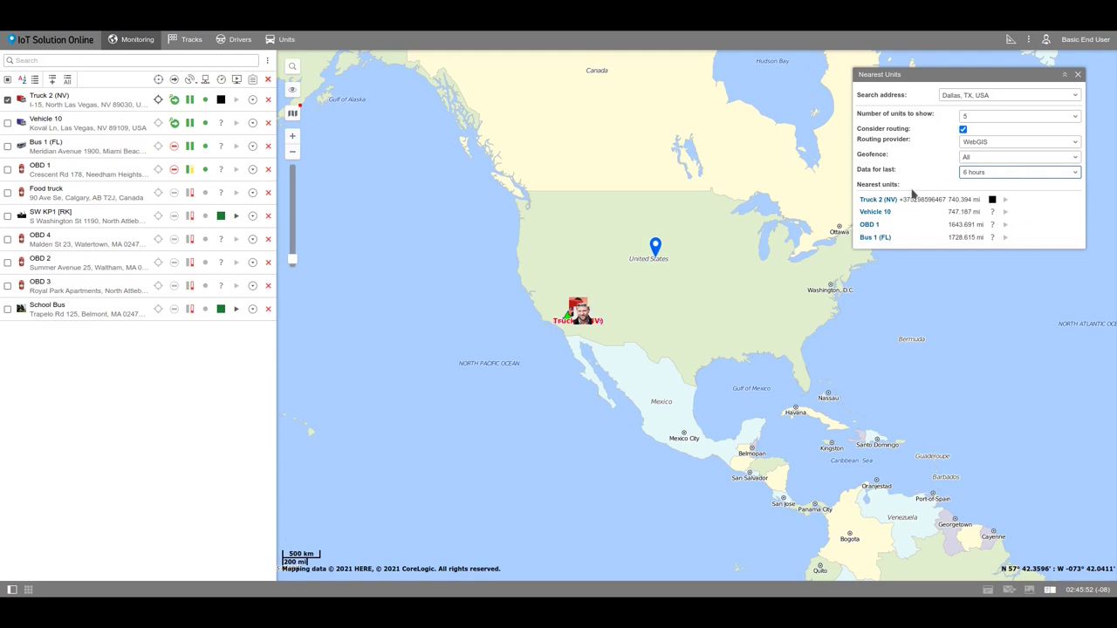
Zoom the map to Truck 2 (NV) in North Las Vegas from the Nearest units list
{"action": "left_click", "coordinate": [883, 202]}
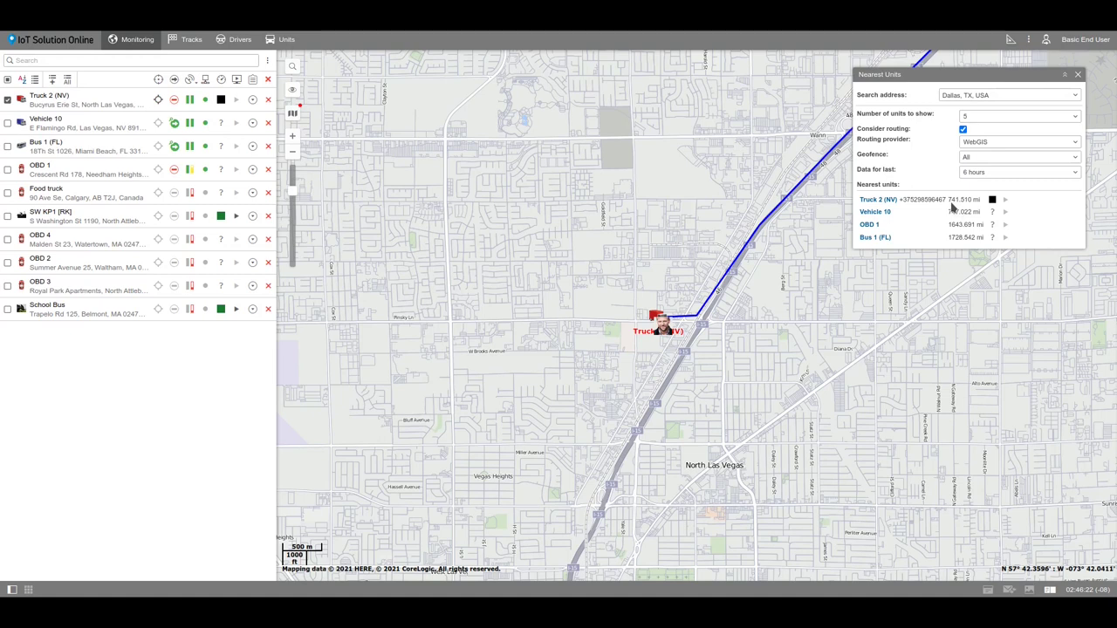
{"action": "mouse_move", "coordinate": [989, 206]}
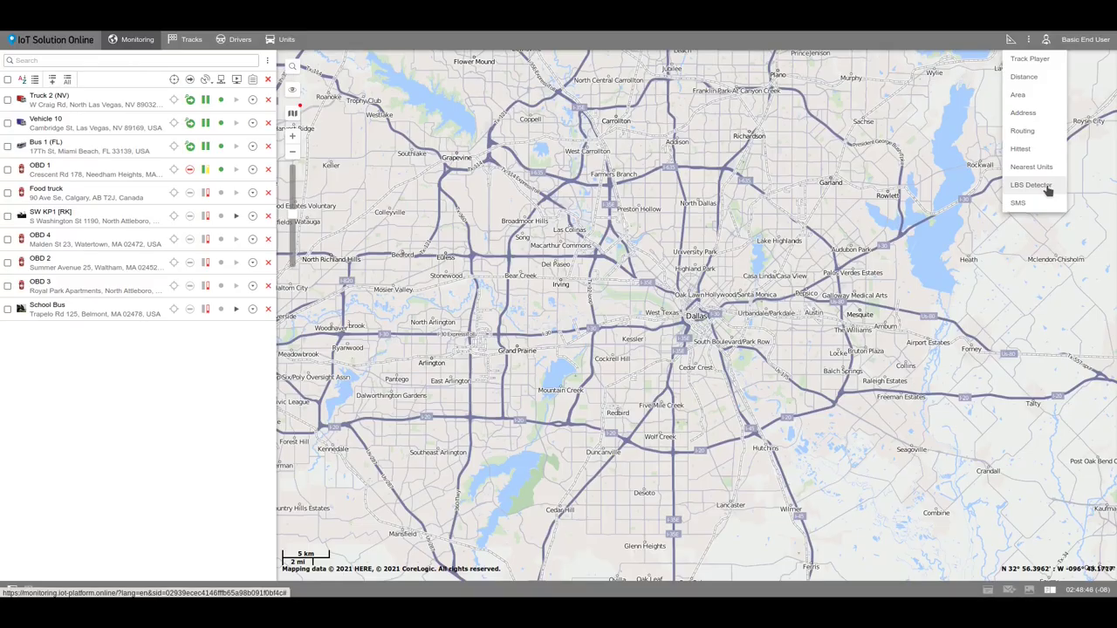
Pick Bus 1 (FL) in the LBS Detector, which places it in Calgary
{"action": "left_click", "coordinate": [1048, 190]}
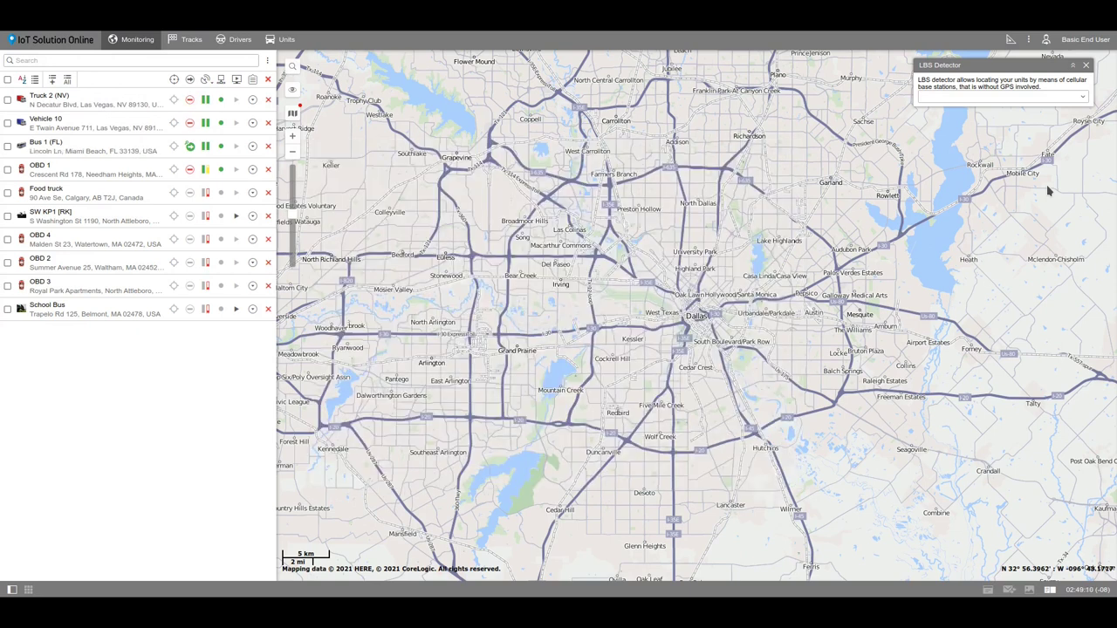
{"action": "left_click", "coordinate": [1086, 98]}
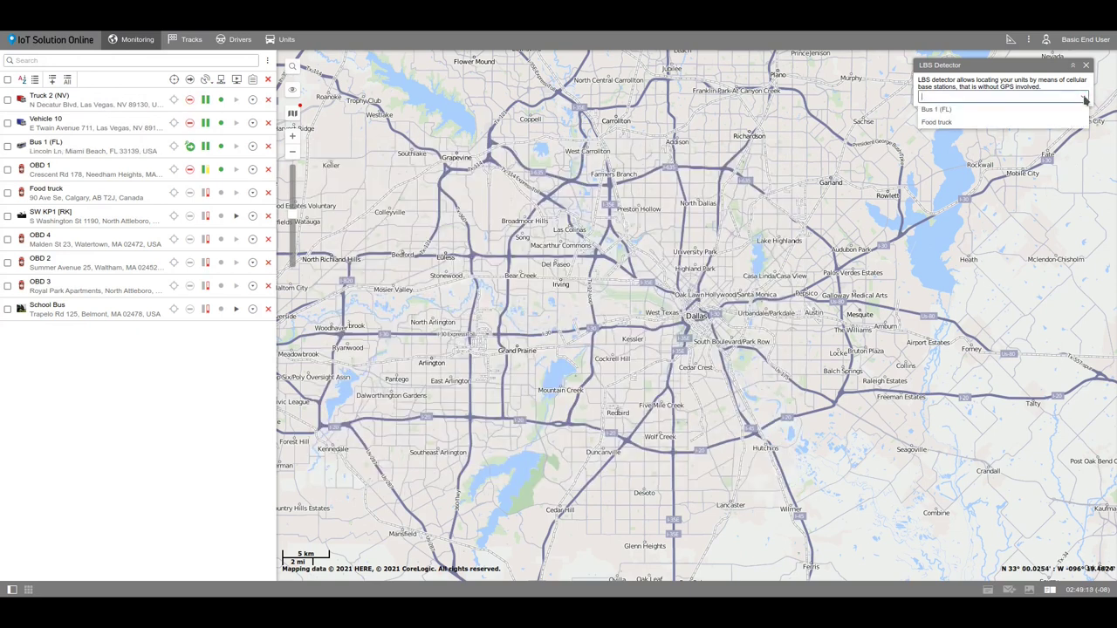
{"action": "left_click", "coordinate": [1051, 113]}
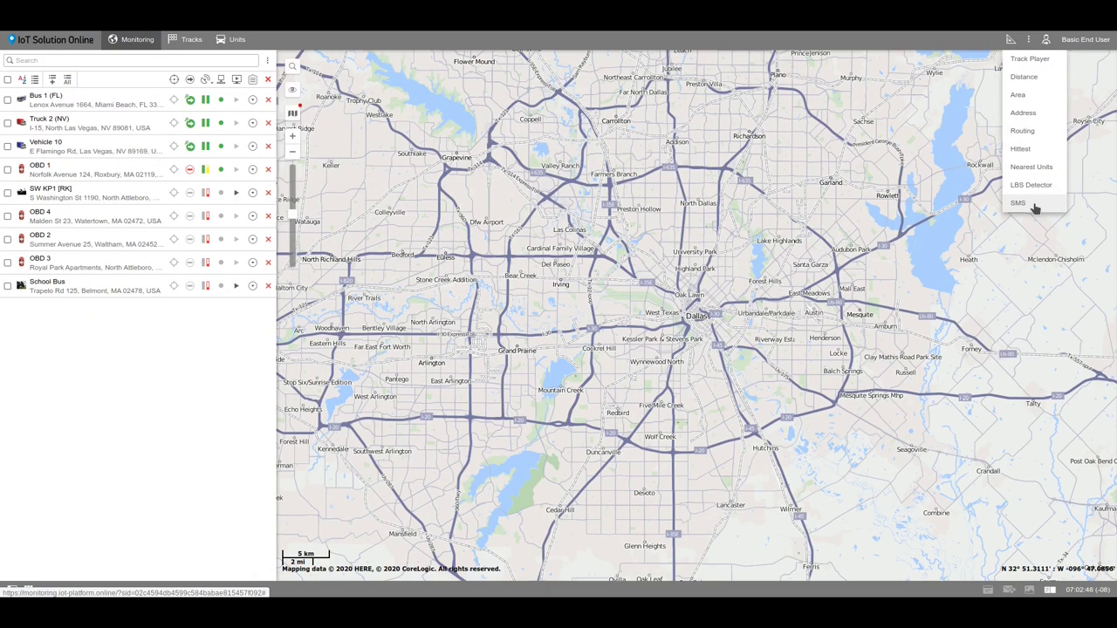
Compose an SMS to the driver's phone number, keeping Drivers as recipient type, with the message 'Hello'
{"action": "left_click", "coordinate": [1034, 206]}
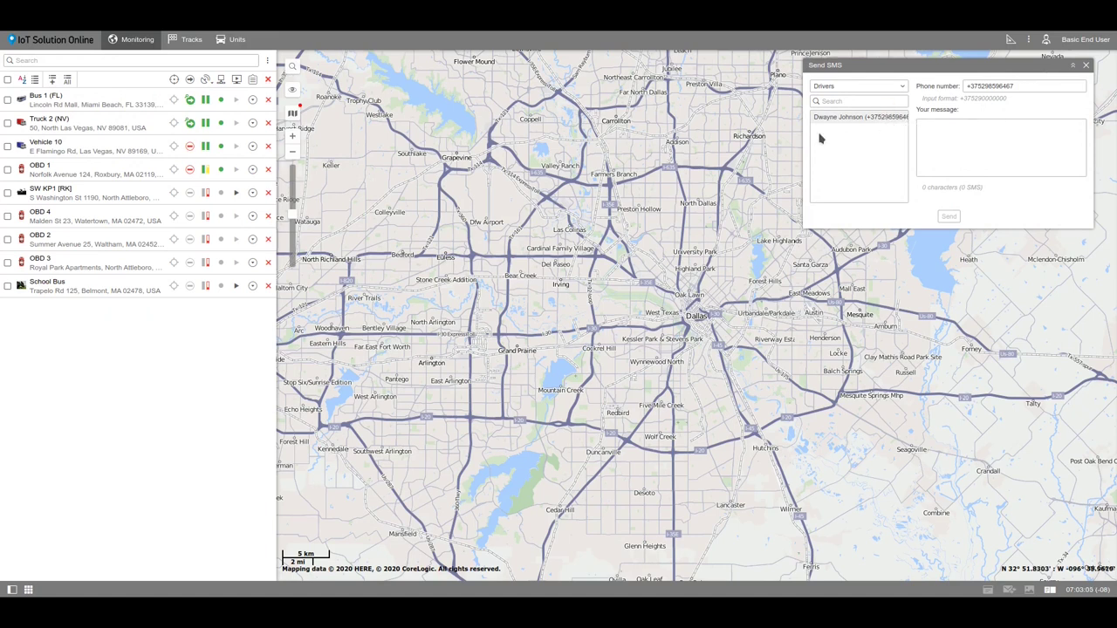
{"action": "left_click", "coordinate": [837, 87]}
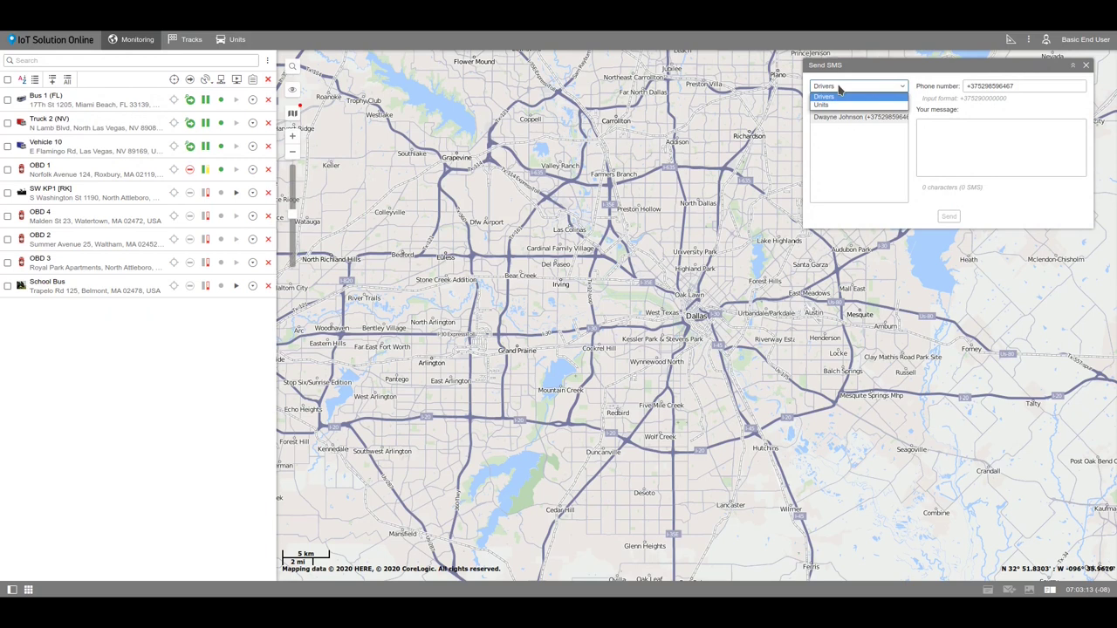
{"action": "left_click", "coordinate": [838, 88]}
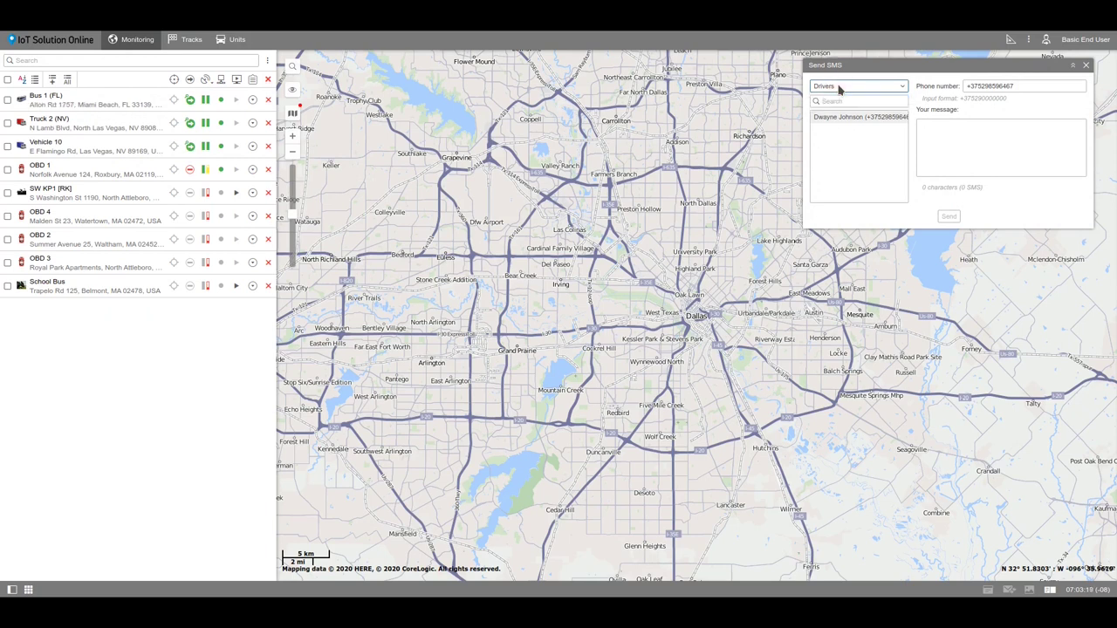
{"action": "left_click", "coordinate": [1020, 85]}
{"action": "left_click_drag", "start_coordinate": [1021, 86], "coordinate": [963, 86]}
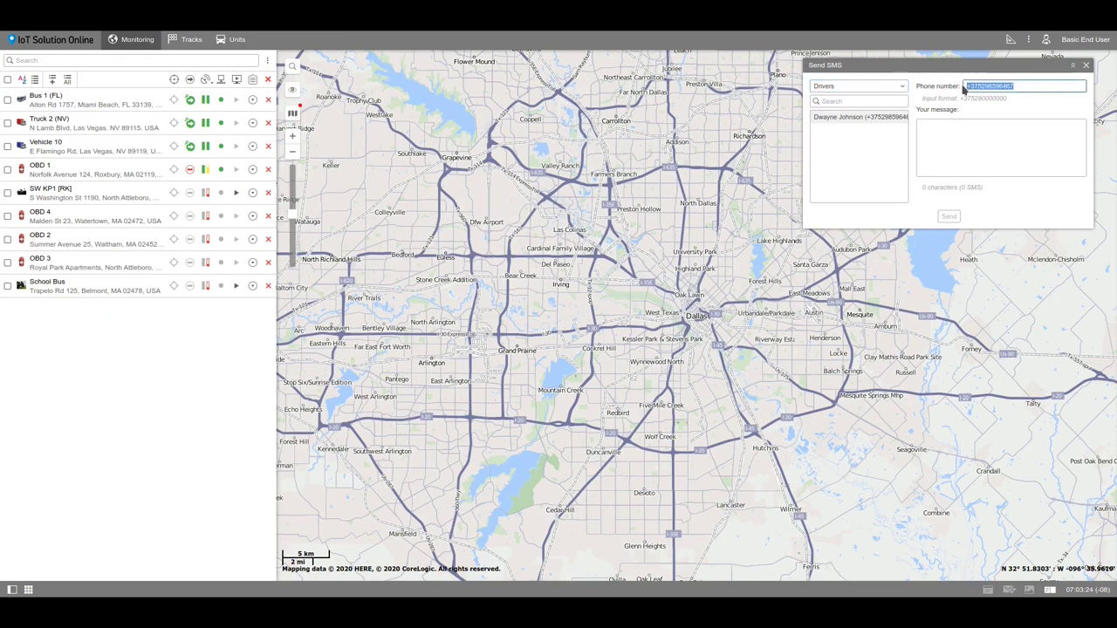
{"action": "left_click", "coordinate": [963, 126]}
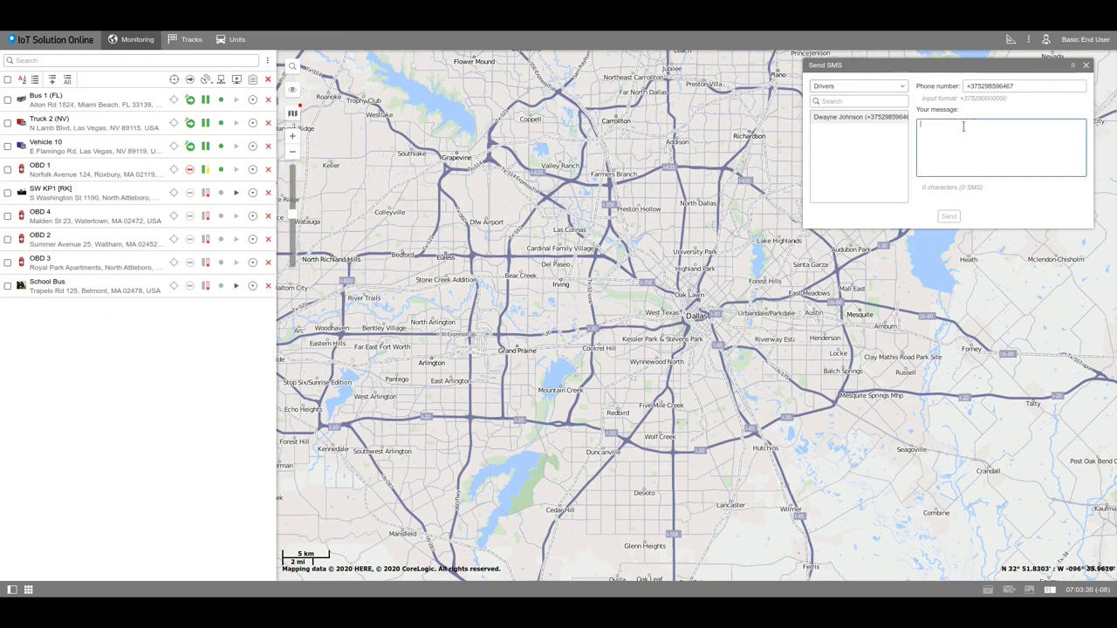
{"action": "type", "text": "Hello"}
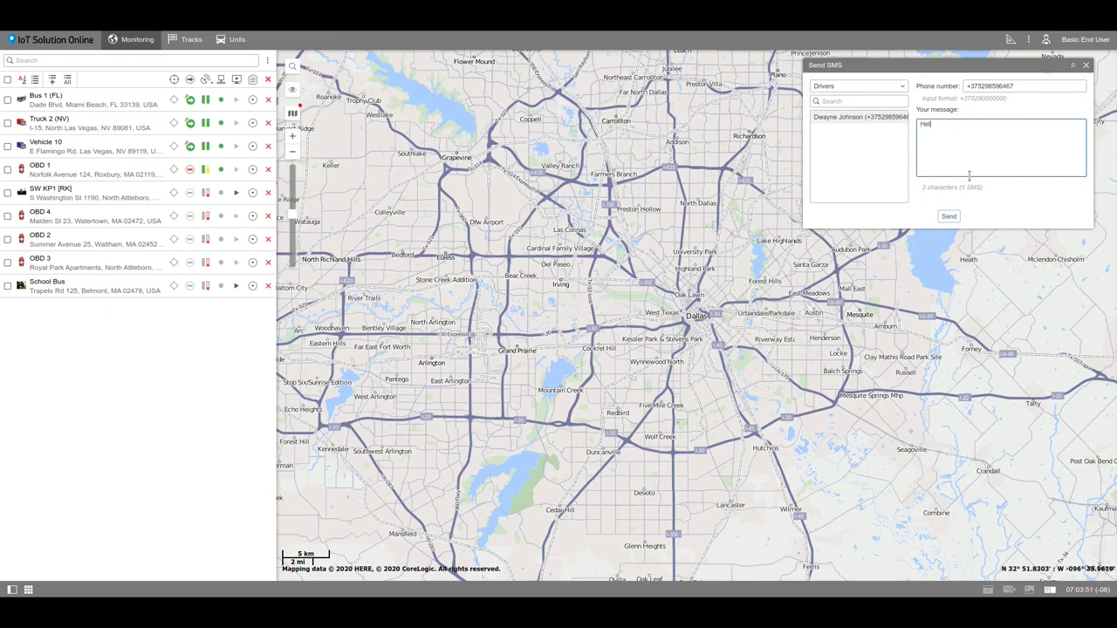